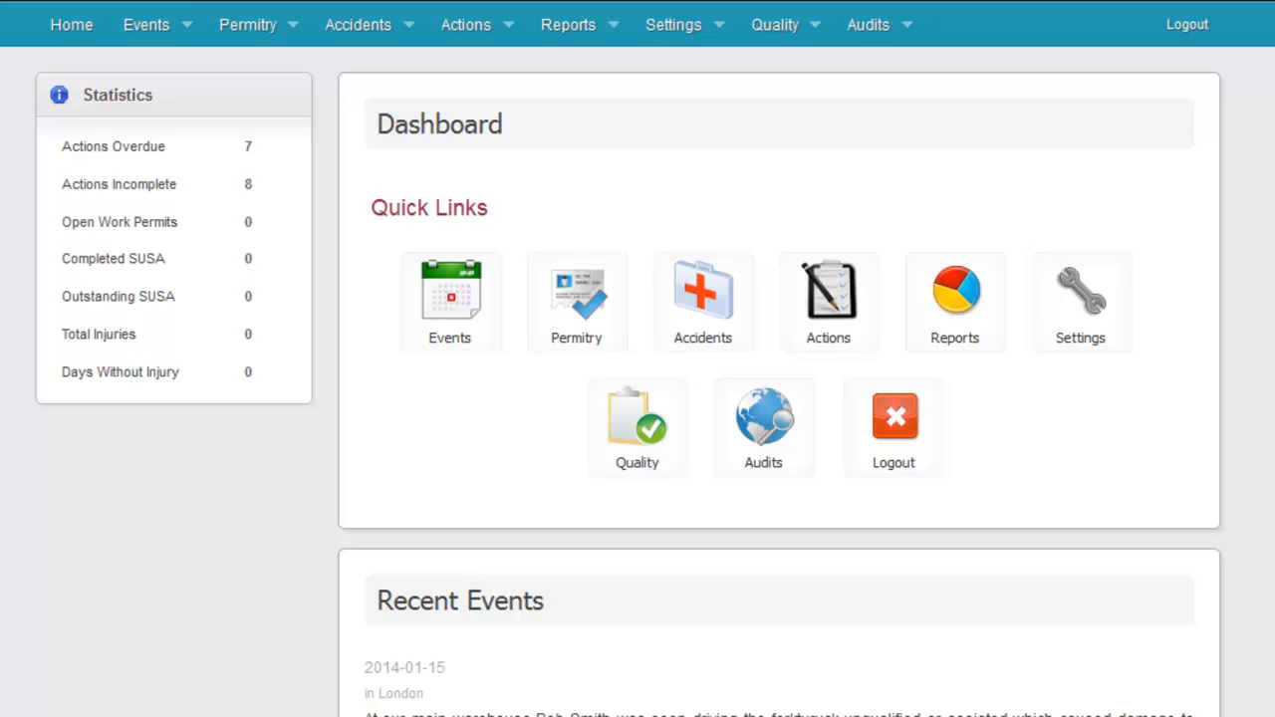
# Start a new incident with injury and set its incident date to 2014-01-15 and time to 07:12
pyautogui.click(187, 26)
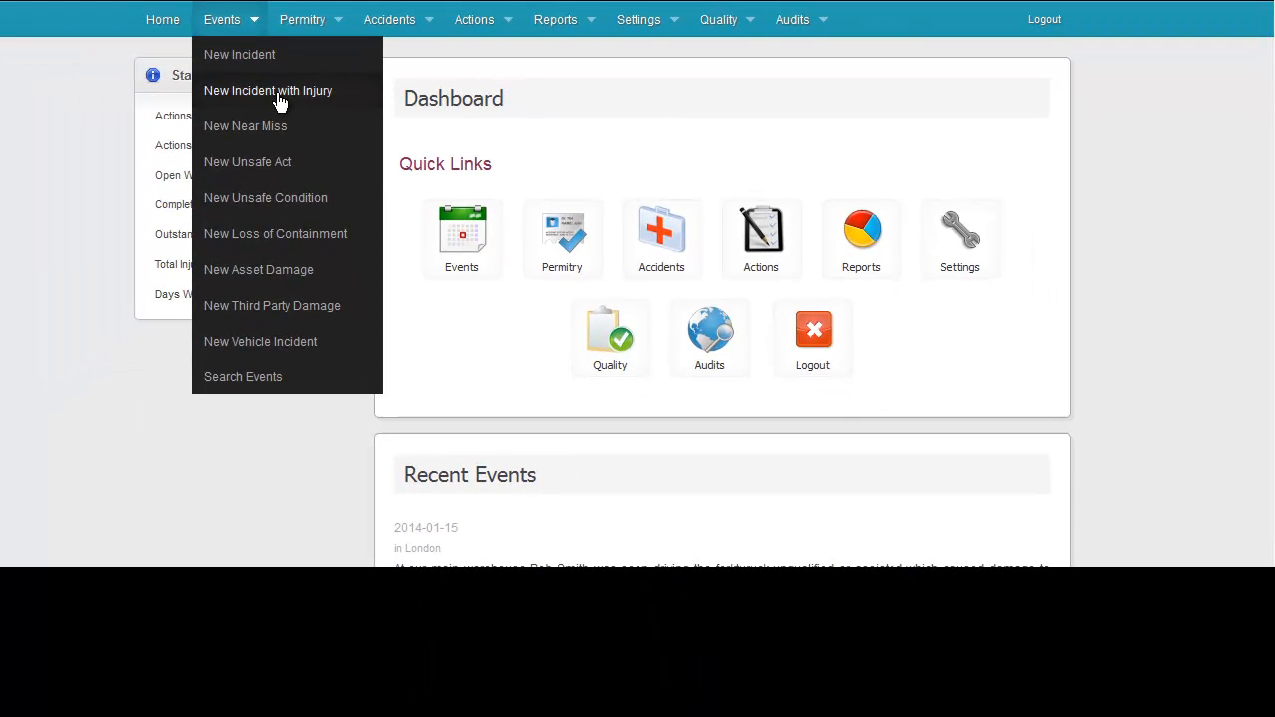
pyautogui.click(279, 97)
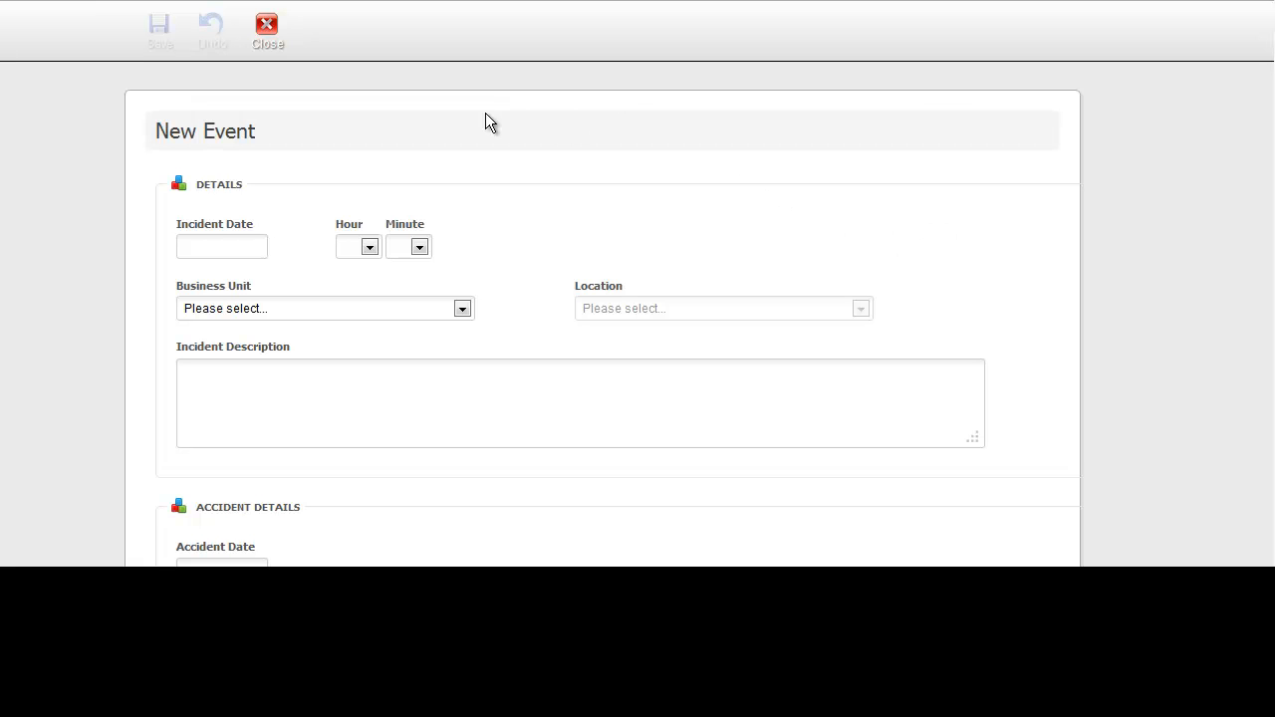
pyautogui.click(252, 249)
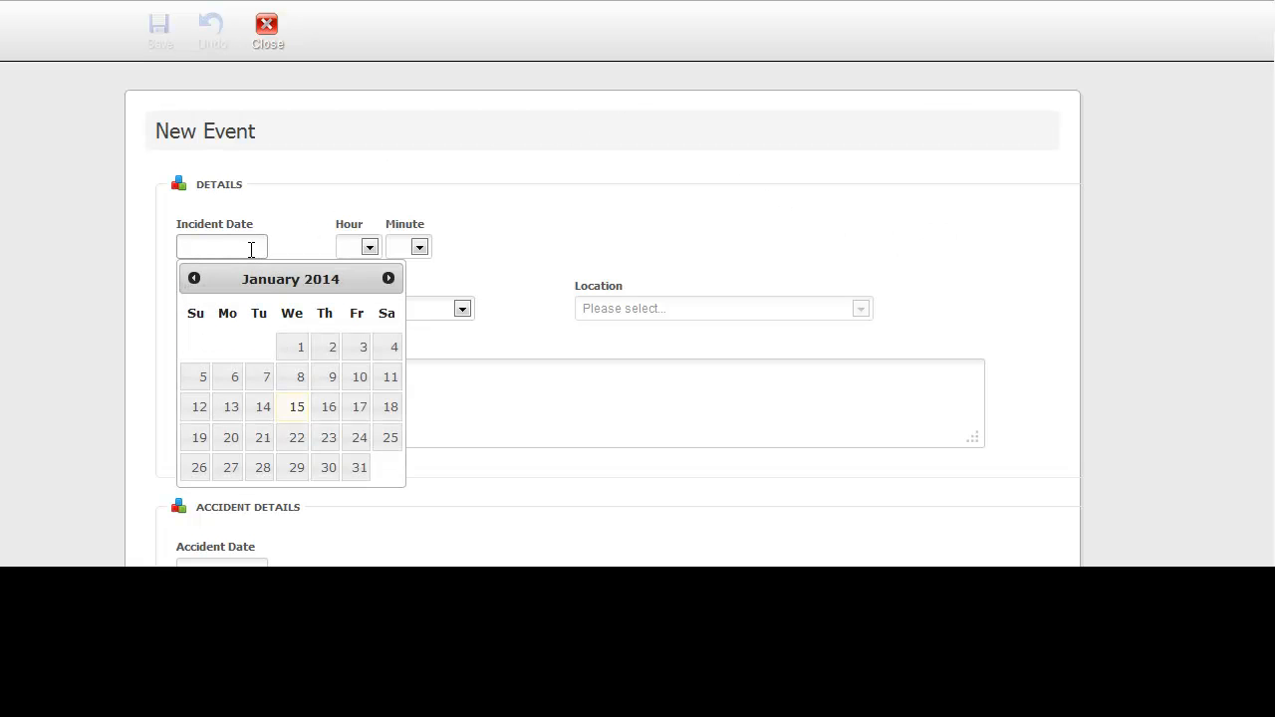
pyautogui.click(300, 417)
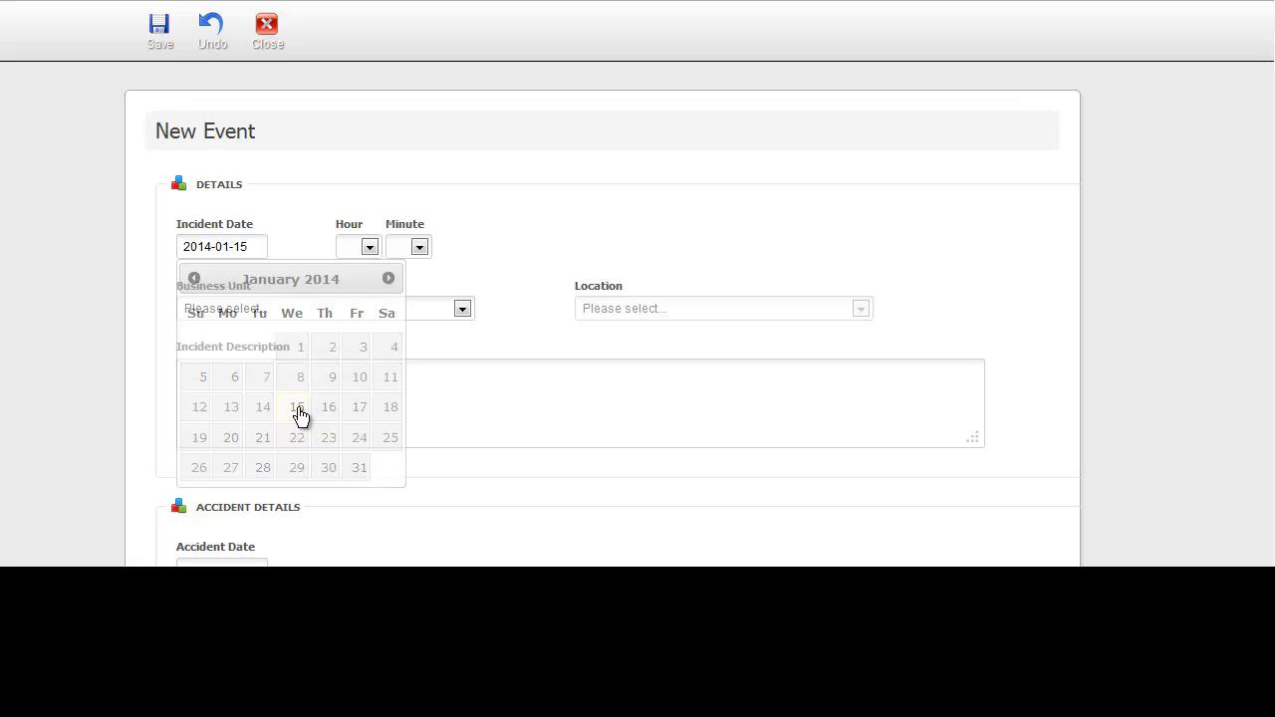
pyautogui.click(368, 248)
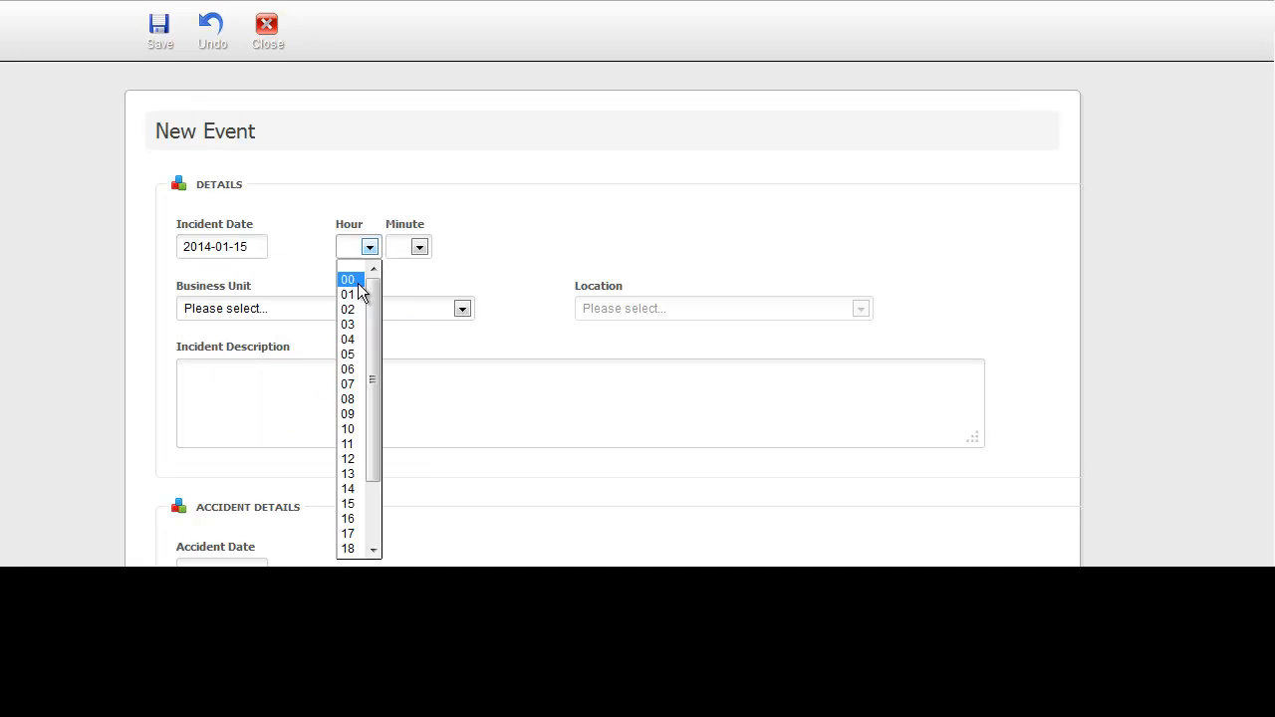
pyautogui.click(350, 385)
pyautogui.click(420, 247)
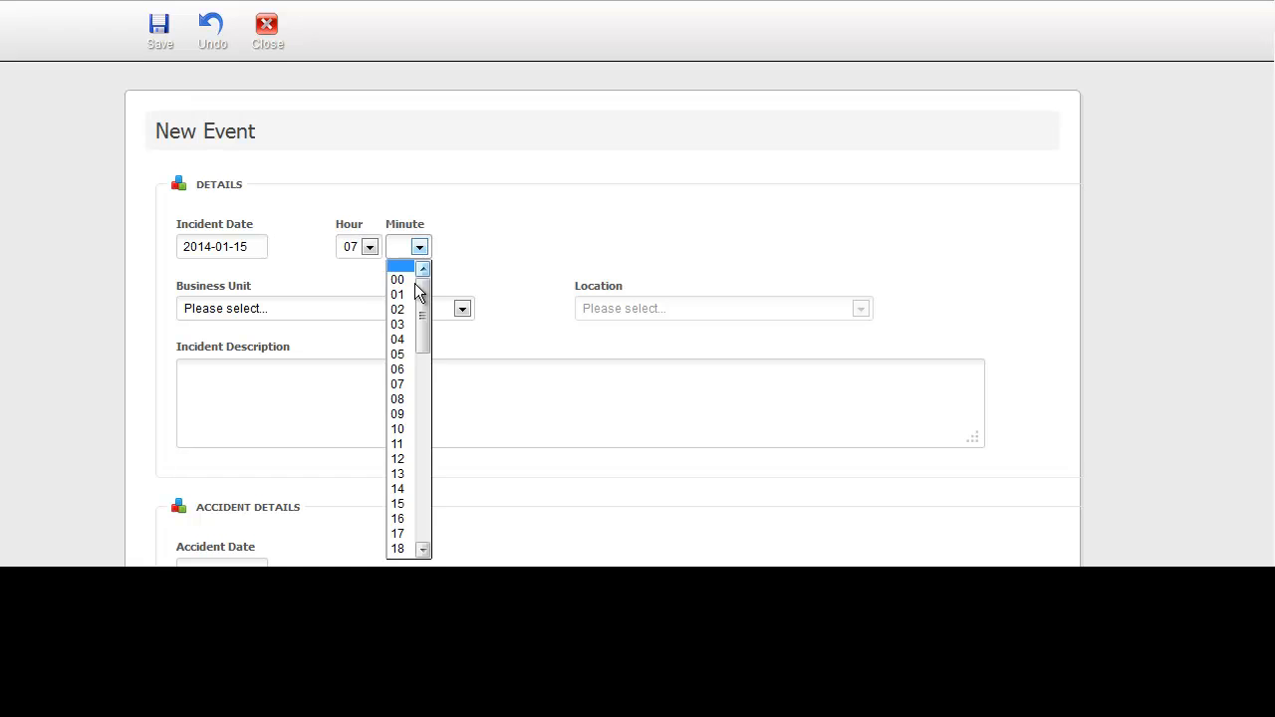
pyautogui.click(400, 459)
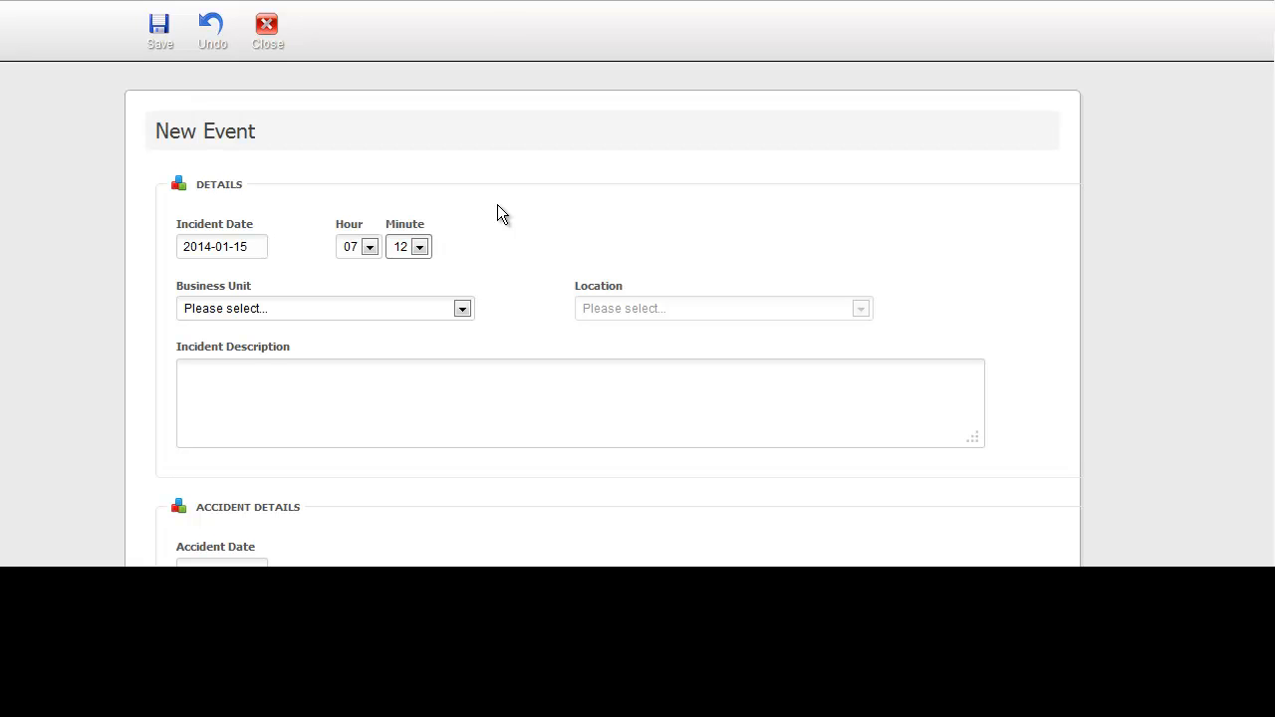
# Set the incident's business unit to London and its location to Other (specify on report)
pyautogui.click(462, 309)
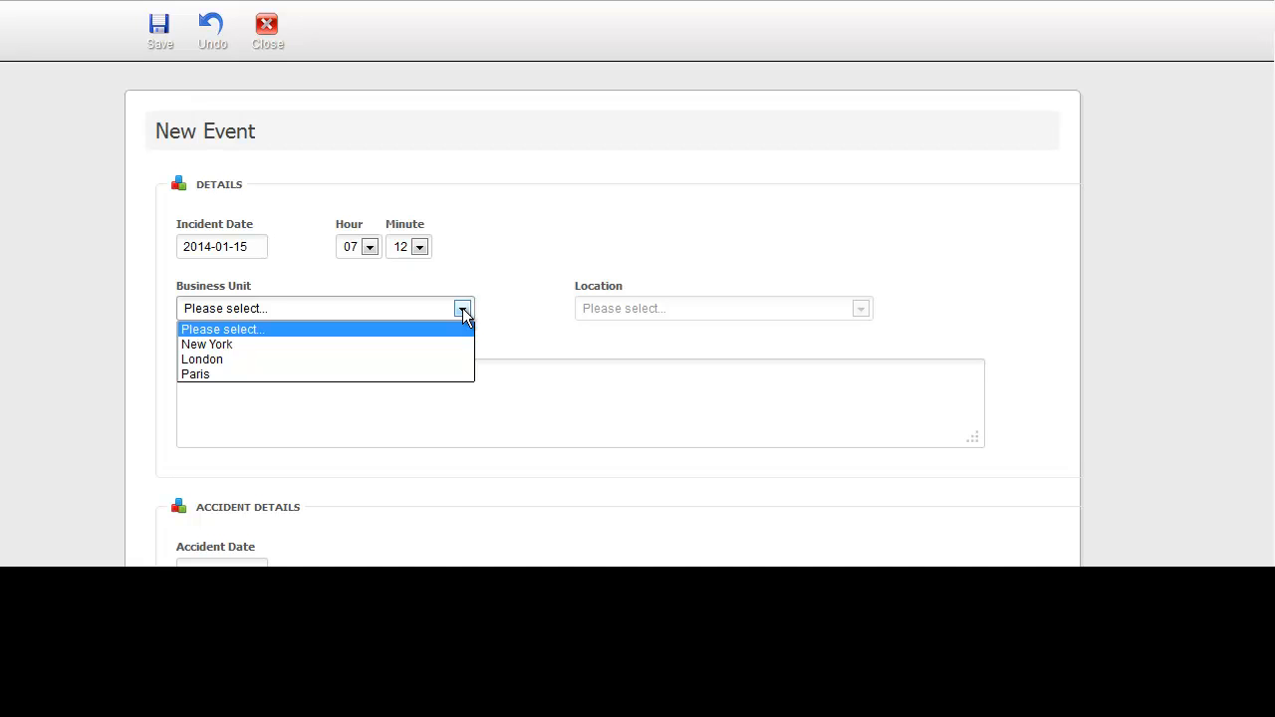
pyautogui.click(459, 357)
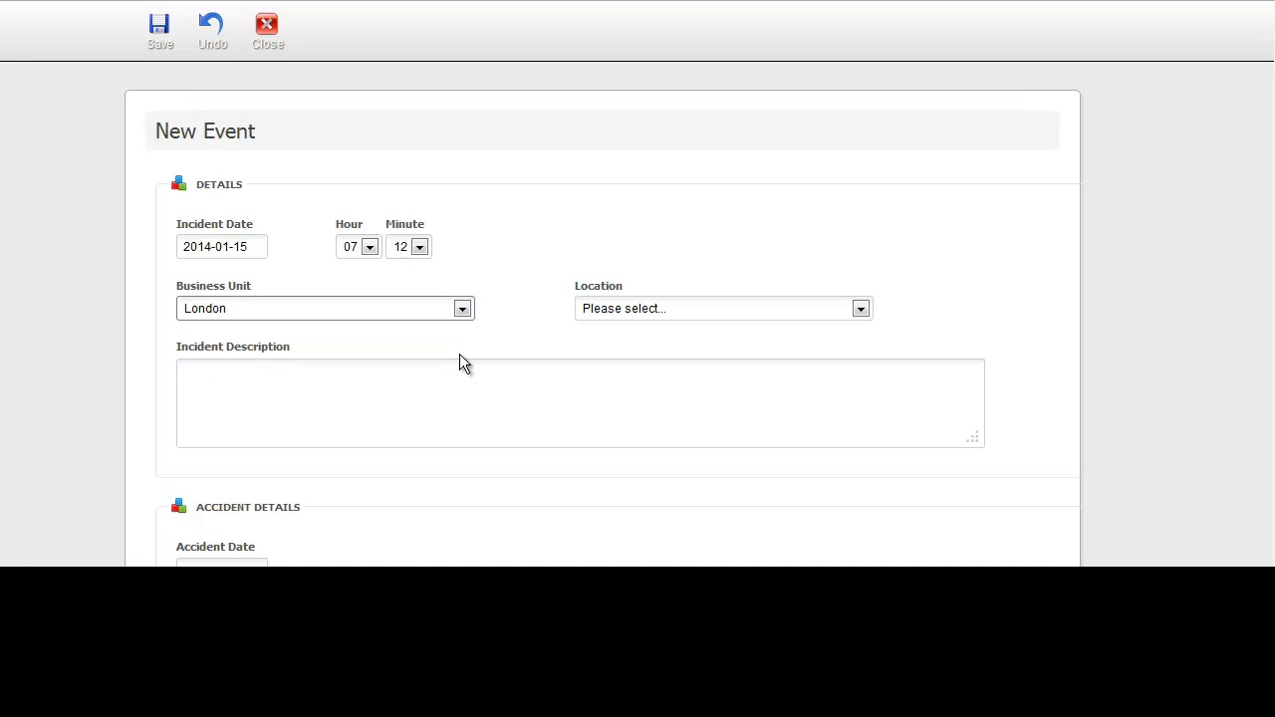
pyautogui.click(860, 310)
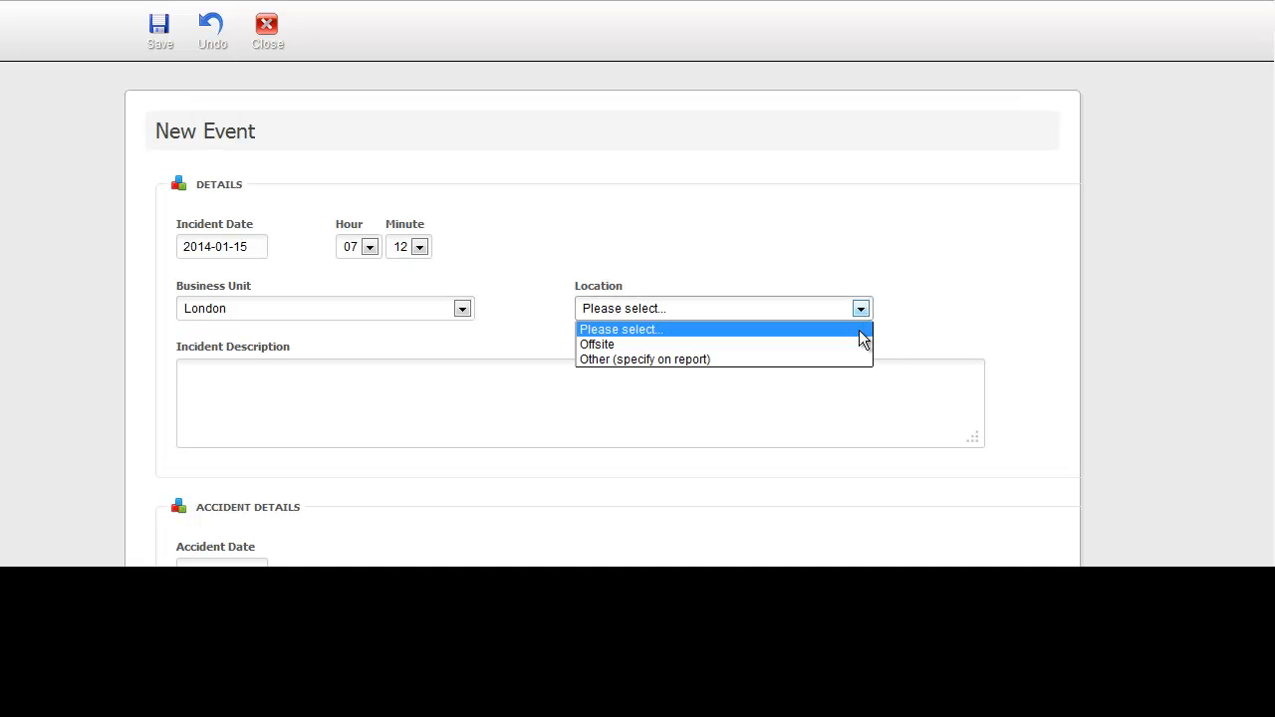
pyautogui.click(859, 361)
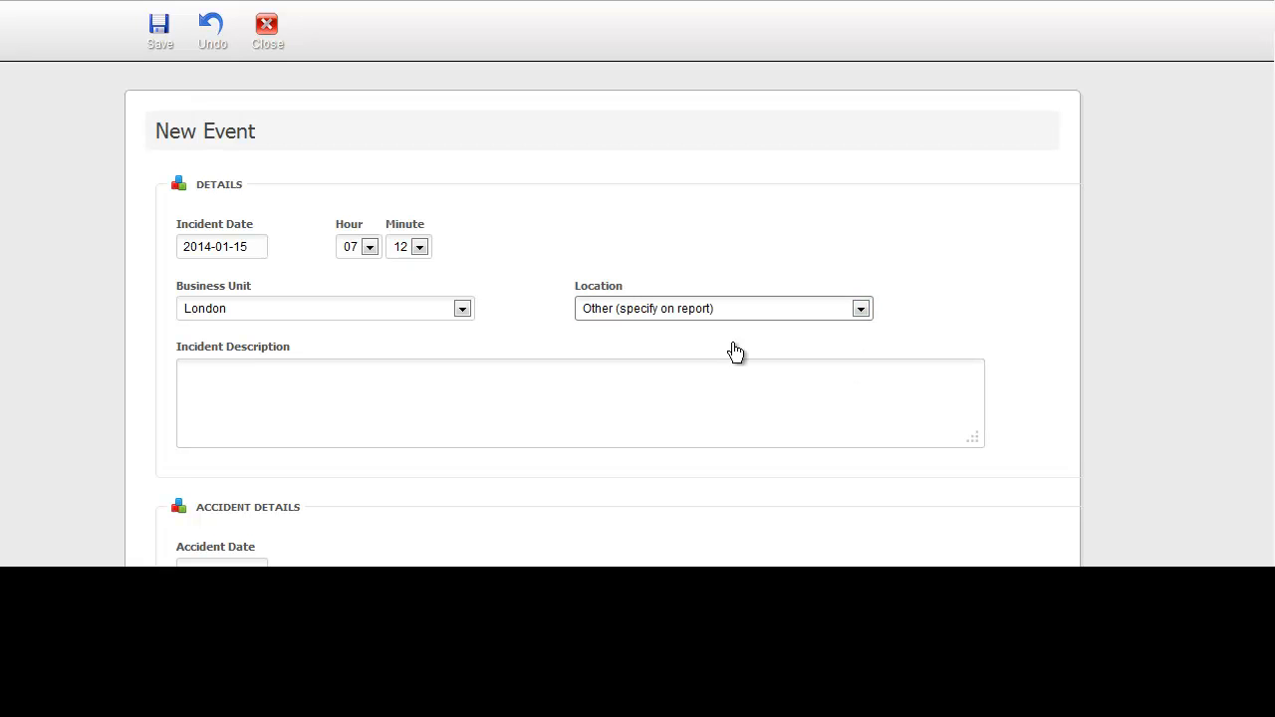
# Enter the incident description: the injured person's full name followed by "Fell from the roof onto the floor 10 feet below"
pyautogui.click(677, 384)
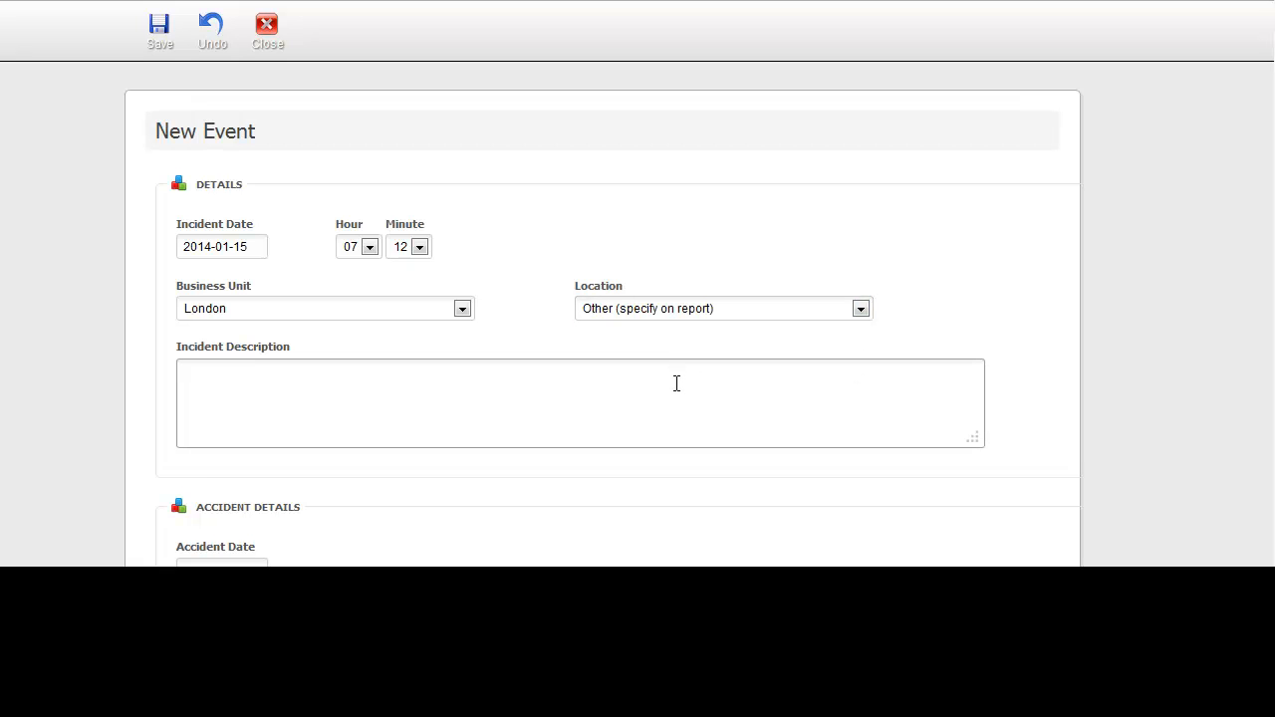
pyautogui.write('Trevor Smith Fell from the roo')
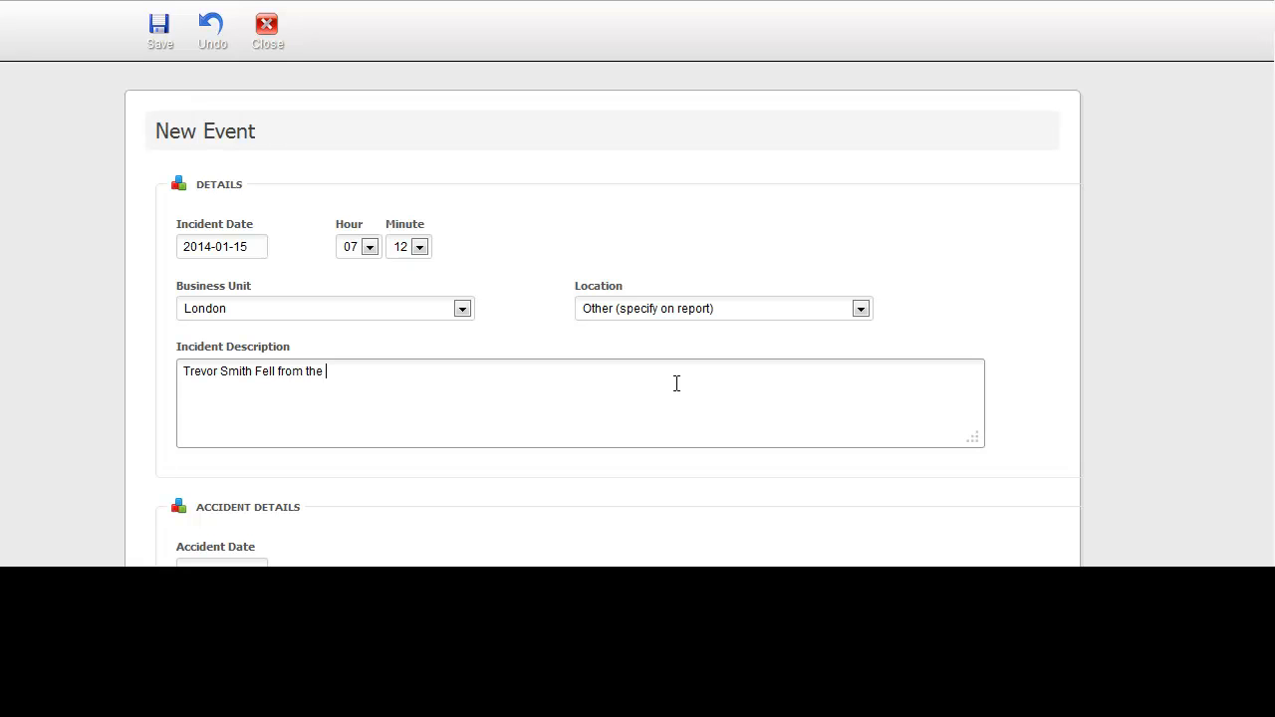
pyautogui.write('f onto the floor 10 feet ')
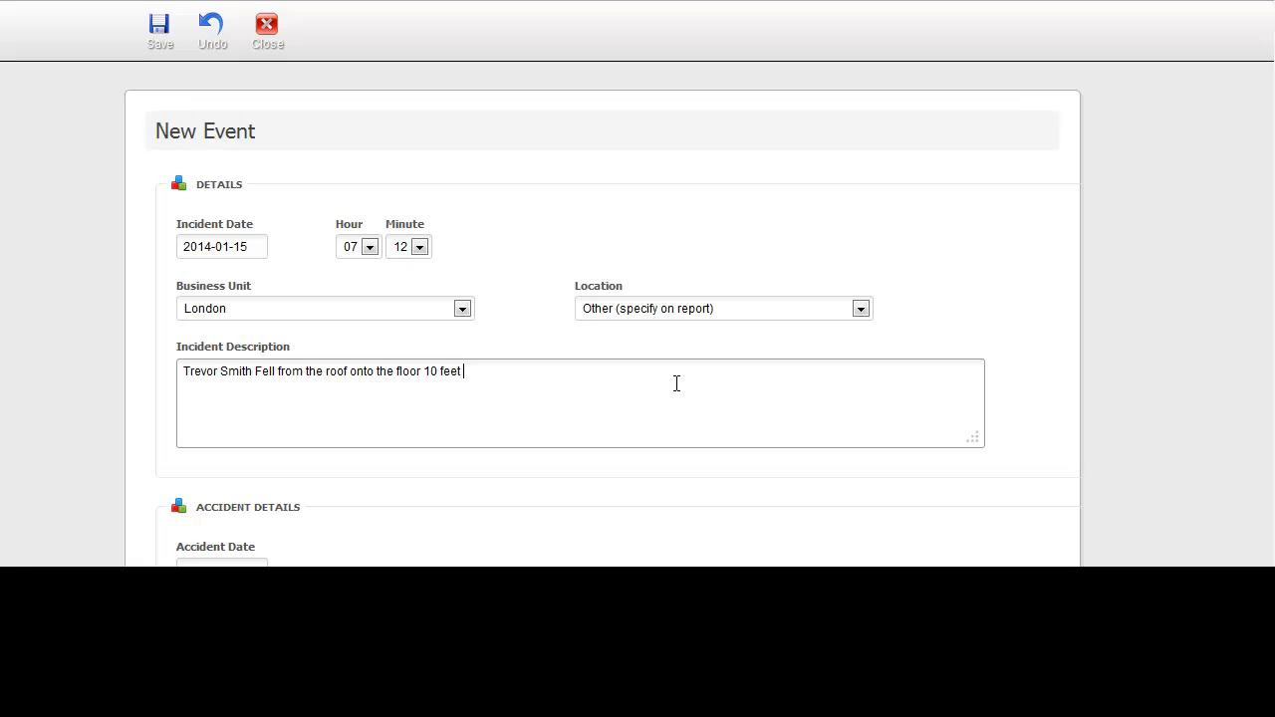
pyautogui.write('below')
# Set the accident date to 2014-01-15 and enter the patient's full name in the accident details
pyautogui.scroll(-4, 604, 319)
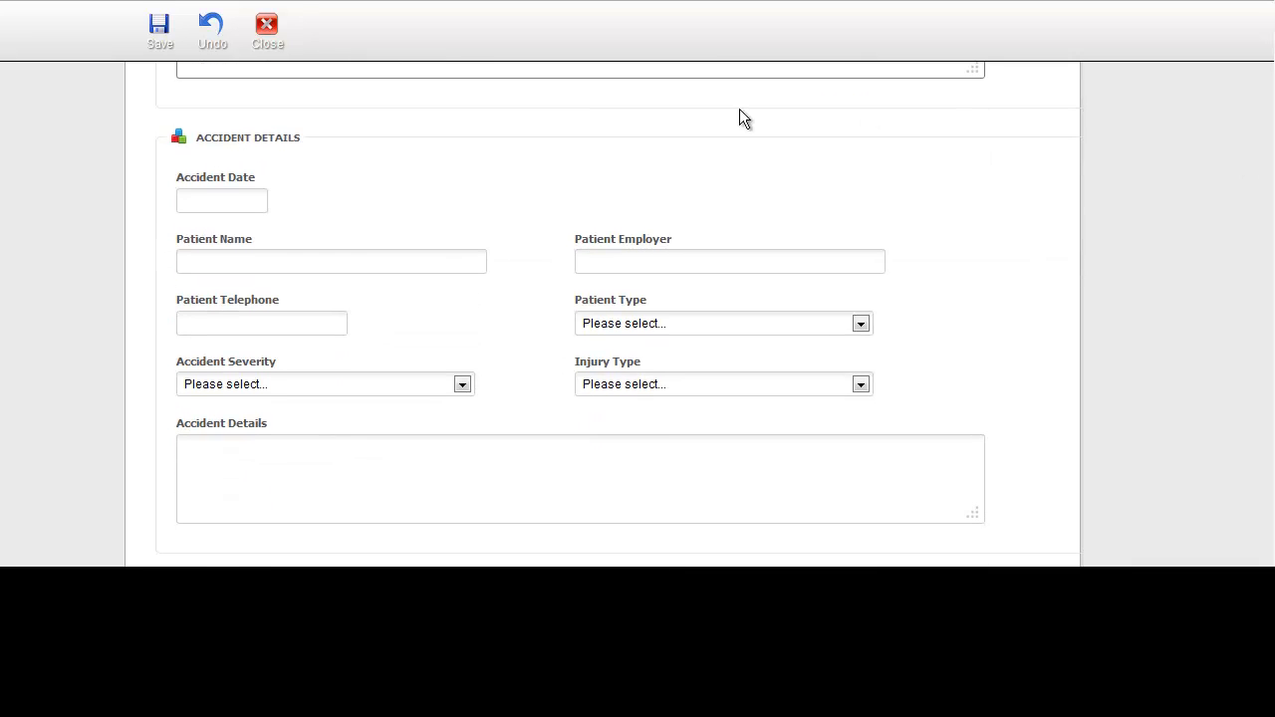
pyautogui.click(245, 200)
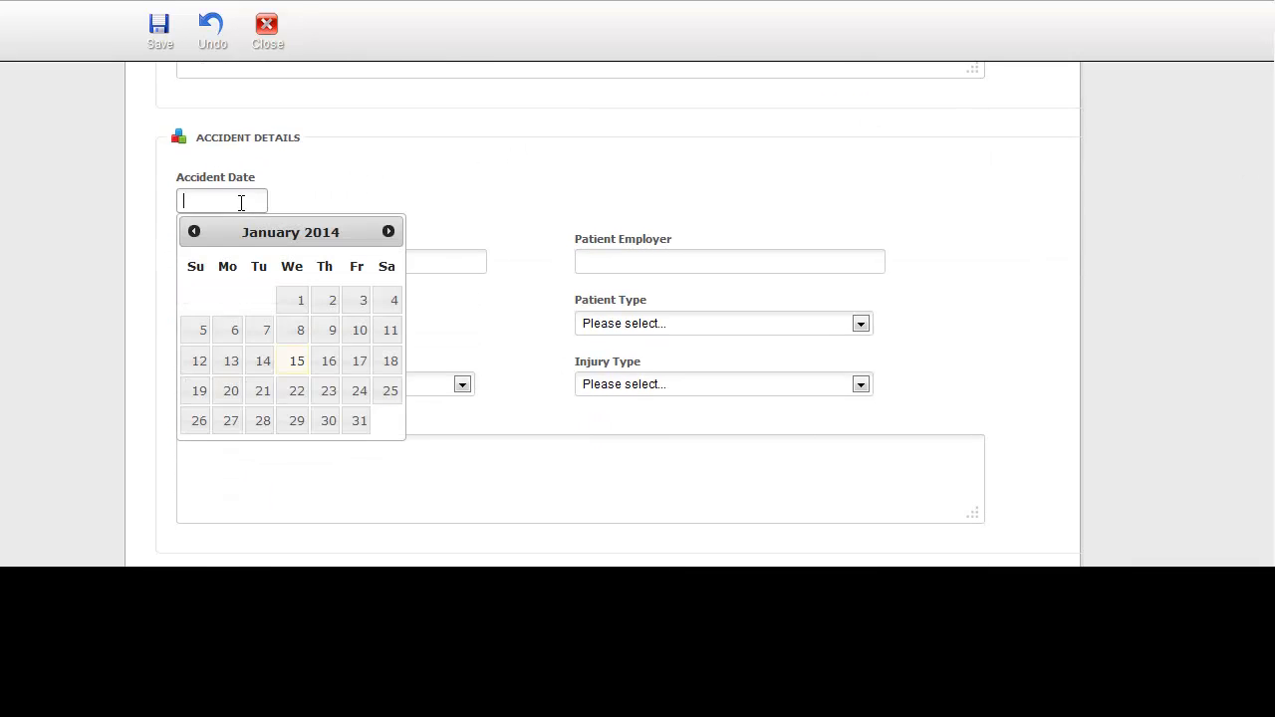
pyautogui.click(298, 369)
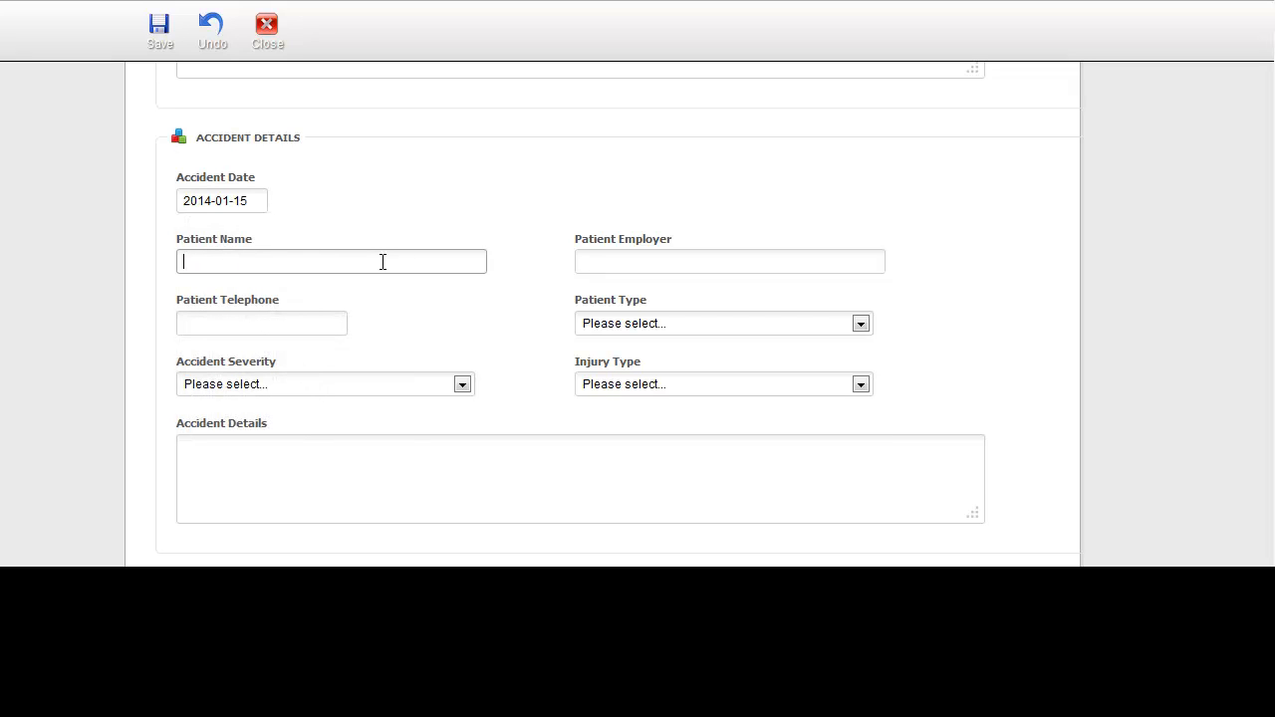
pyautogui.write('Trevor Smith')
# Enter Smith & Smith as the patient's employer, fill in the patient's telephone number, and set the patient type to Contractor
pyautogui.click(605, 258)
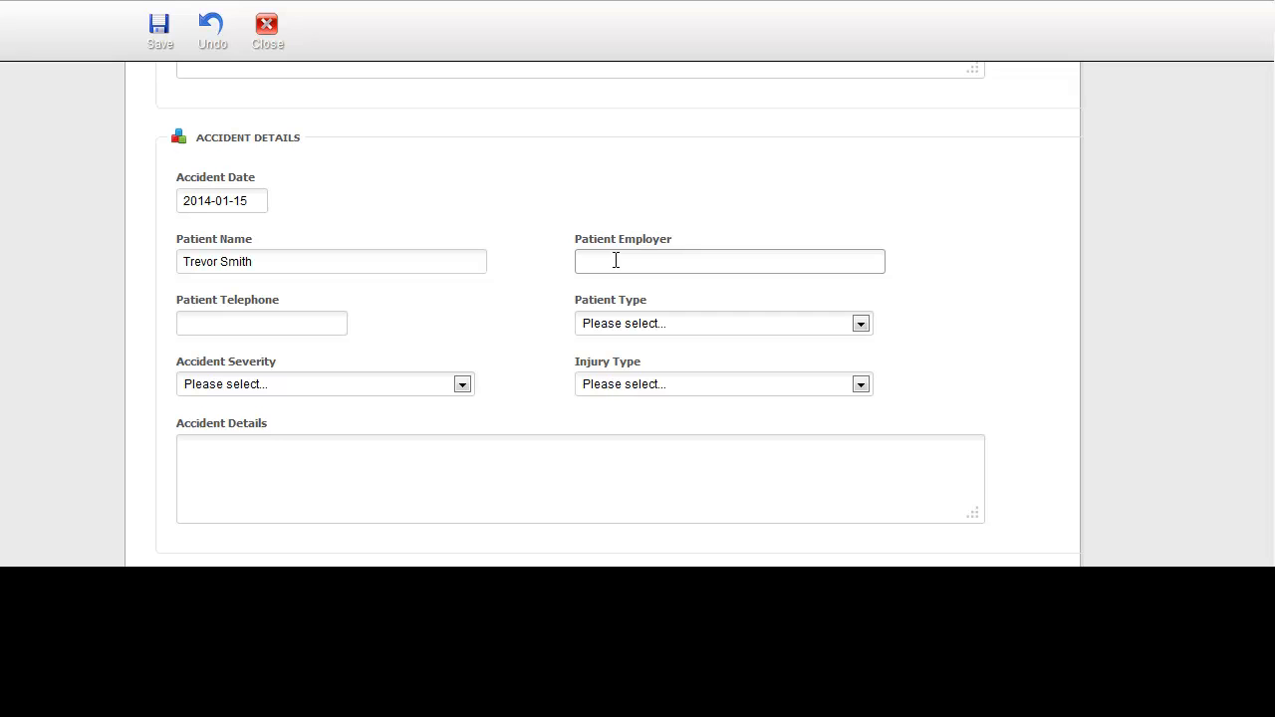
pyautogui.write('Smith & Smith')
pyautogui.click(297, 321)
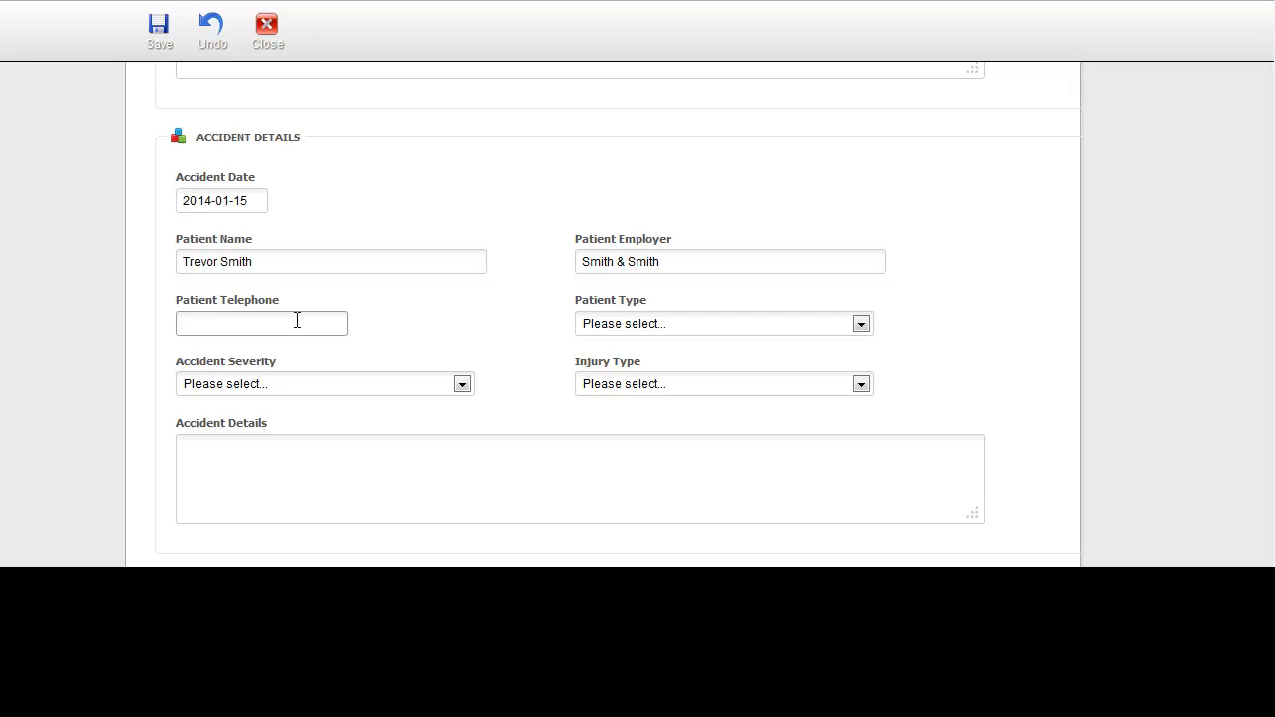
pyautogui.write('01000.000.000')
pyautogui.click(862, 326)
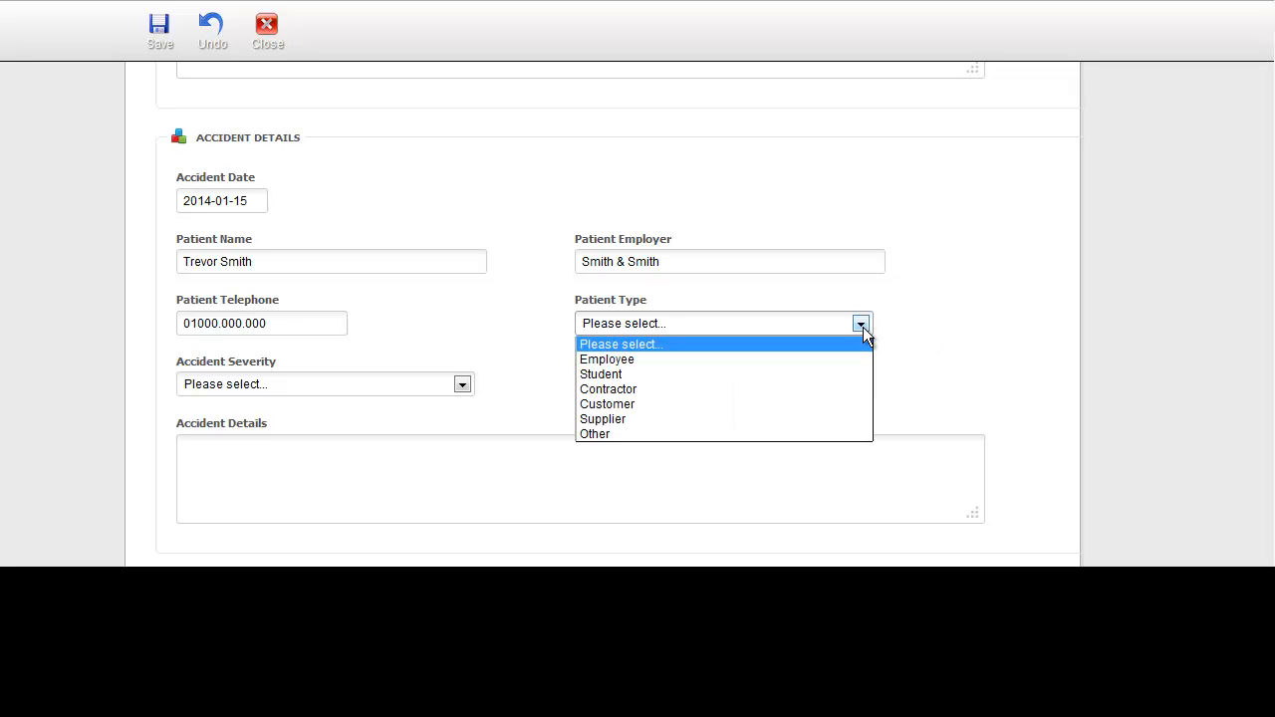
pyautogui.click(852, 390)
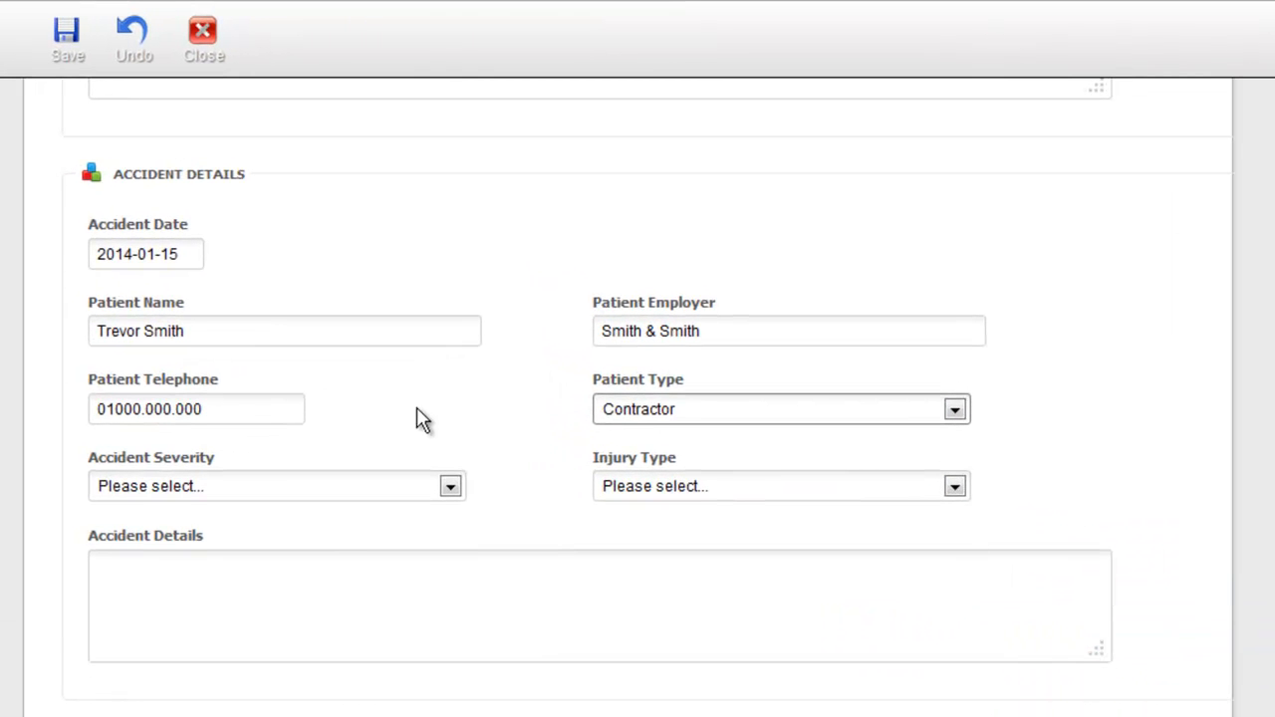
# Set the accident severity to Minor Harm and the injury type to Slip/Trip
pyautogui.click(452, 487)
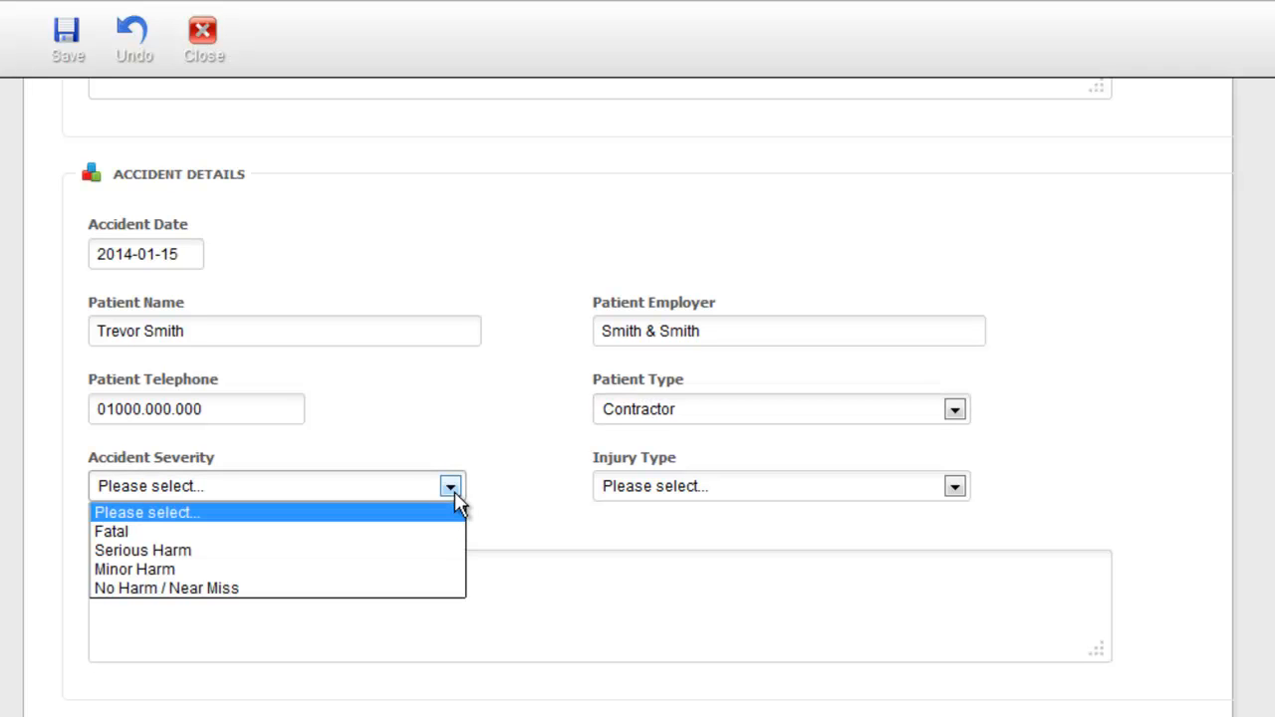
pyautogui.click(441, 568)
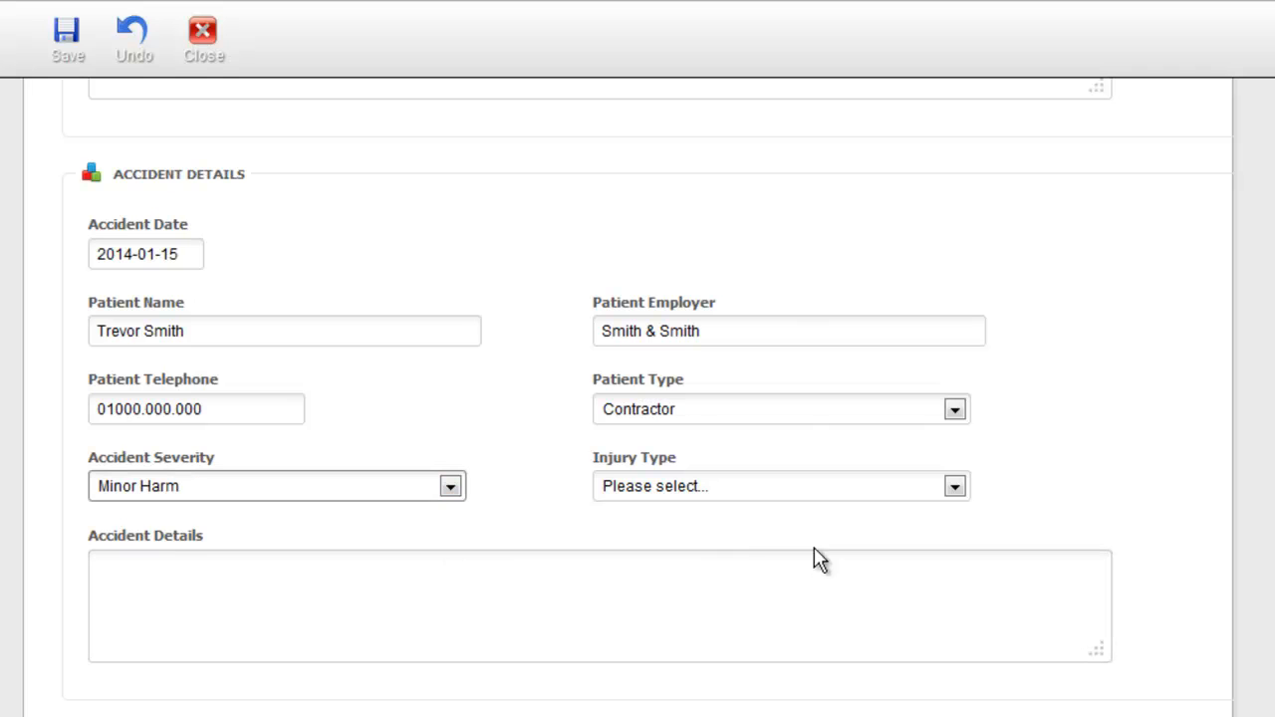
pyautogui.click(954, 488)
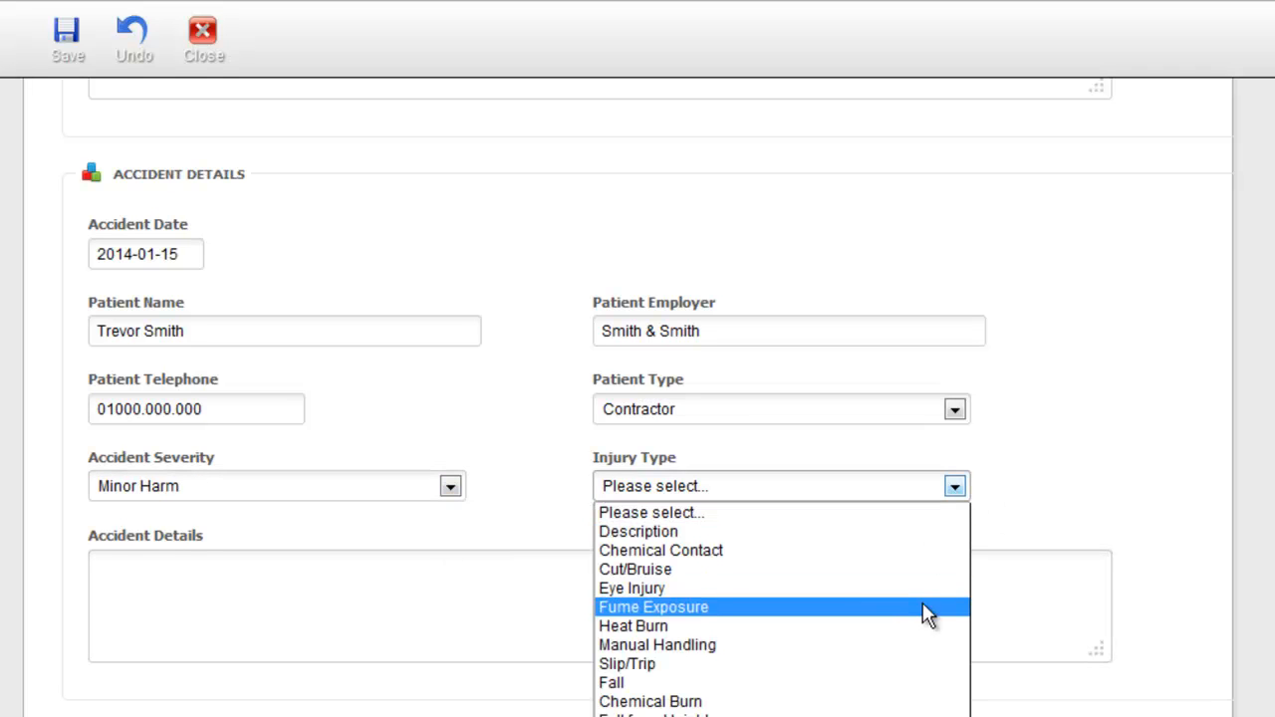
pyautogui.click(924, 673)
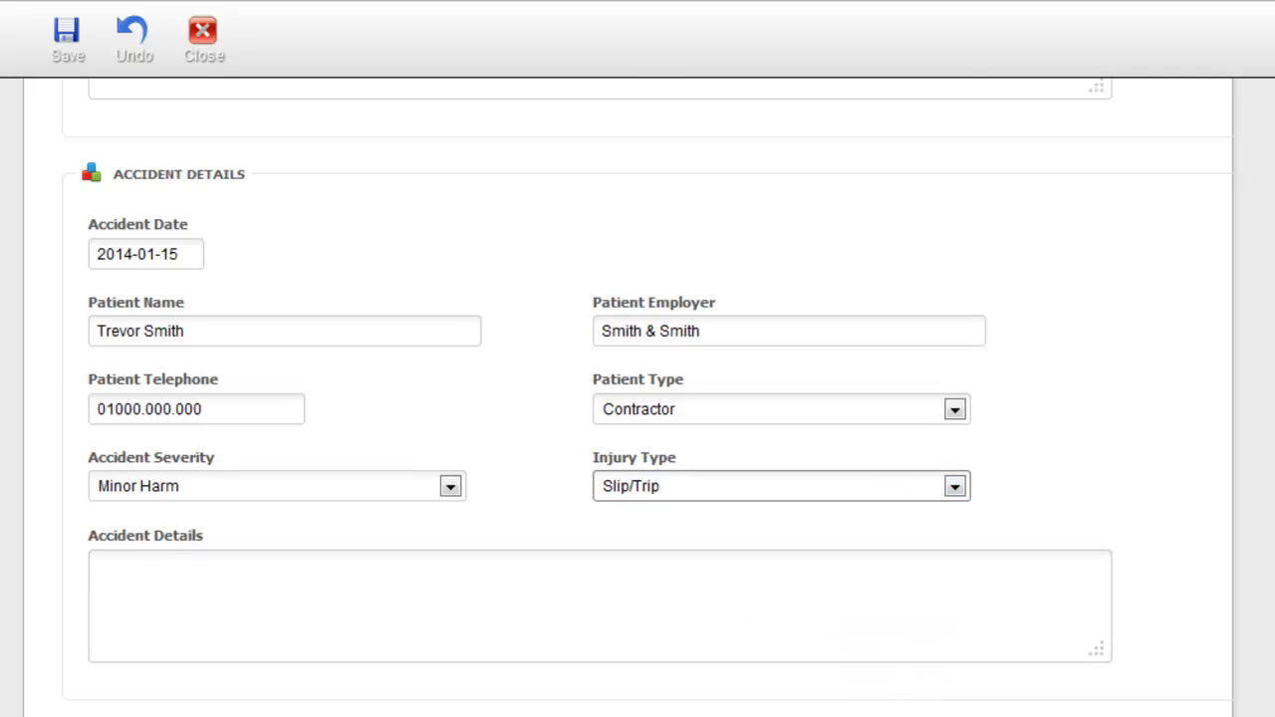
# Enter the accident details: the patient's first name followed by "was working above ground and leant against a railing which failed"
pyautogui.scroll(-3, 757, 276)
pyautogui.click(395, 210)
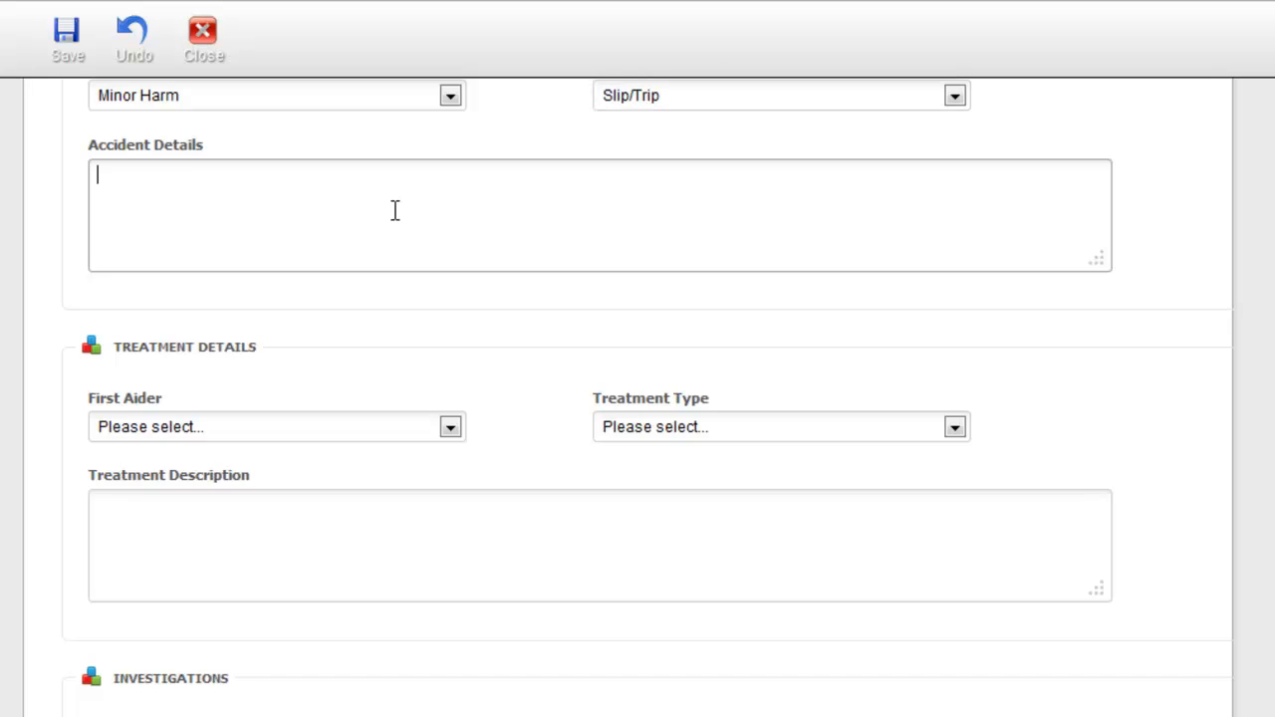
pyautogui.write('Trevor was working ')
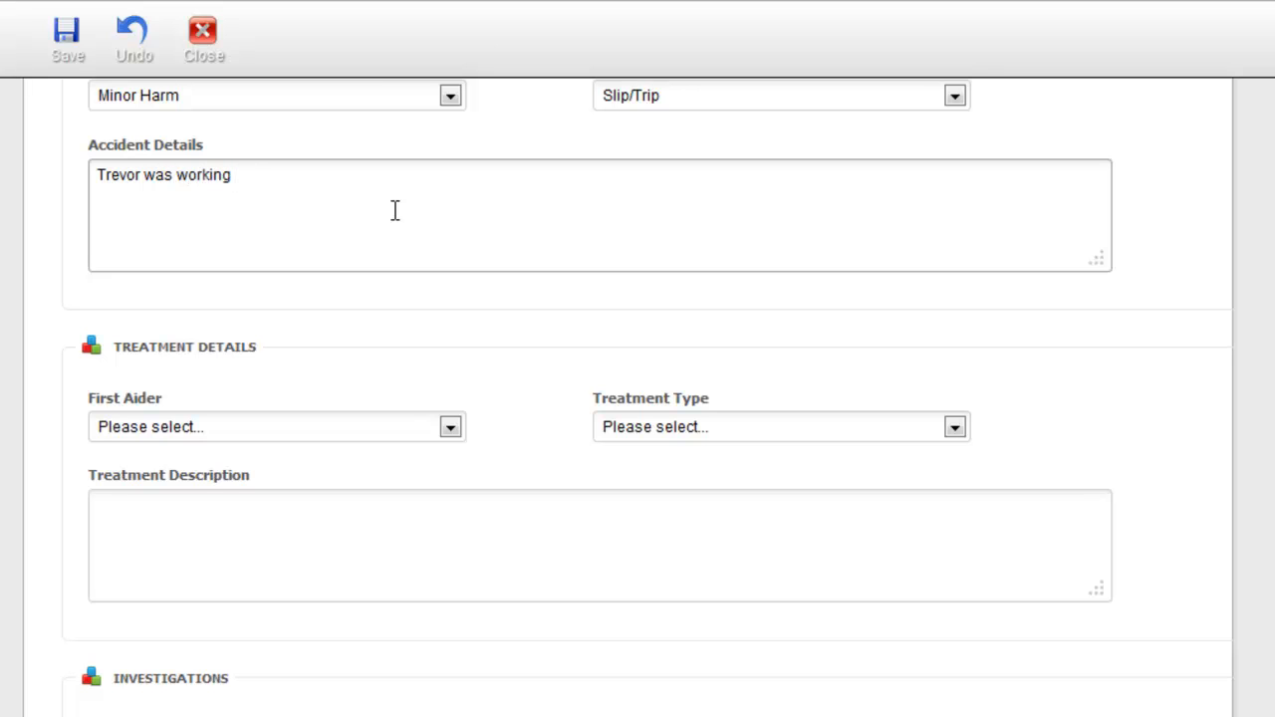
pyautogui.write('above ground and')
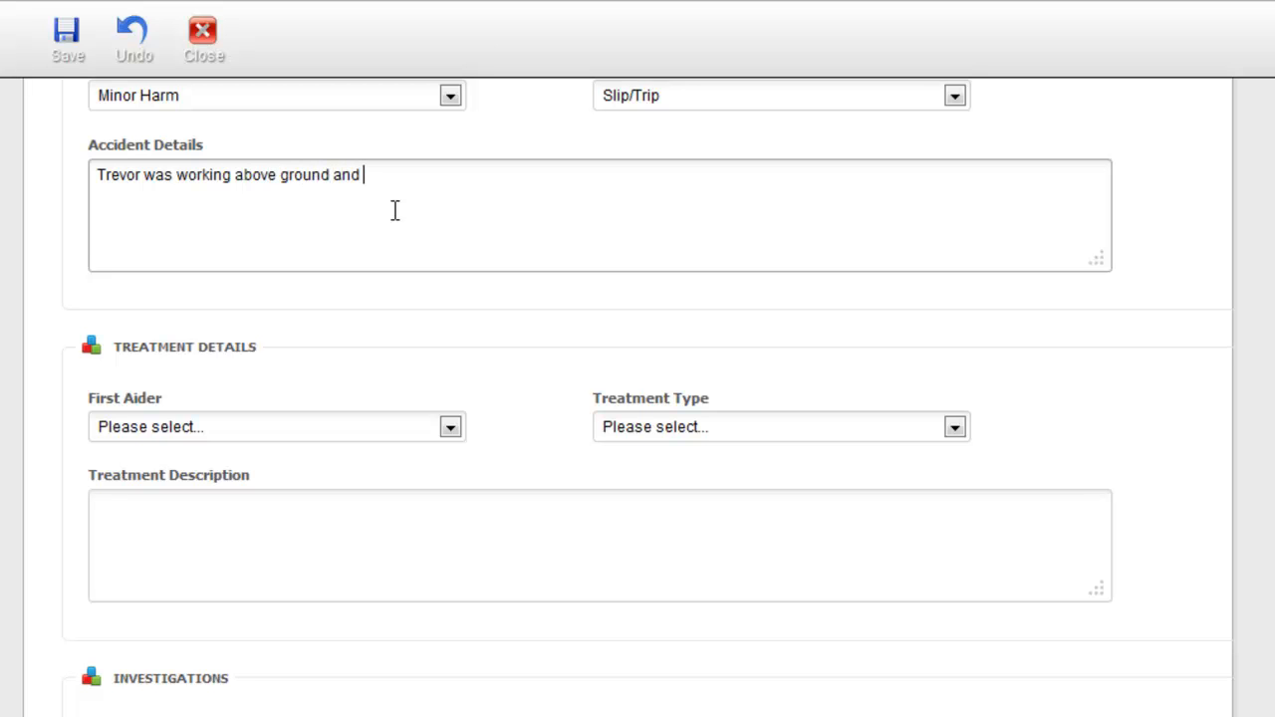
pyautogui.write(' leant against ')
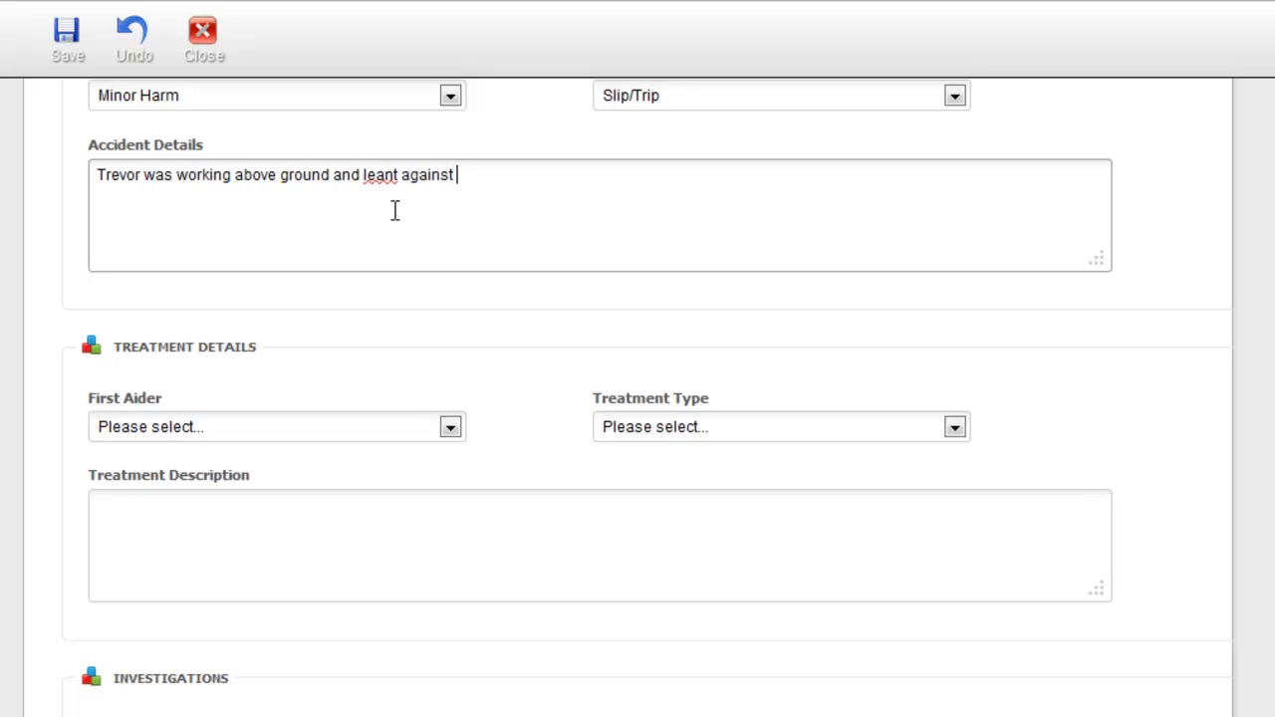
pyautogui.write('a railing which failed')
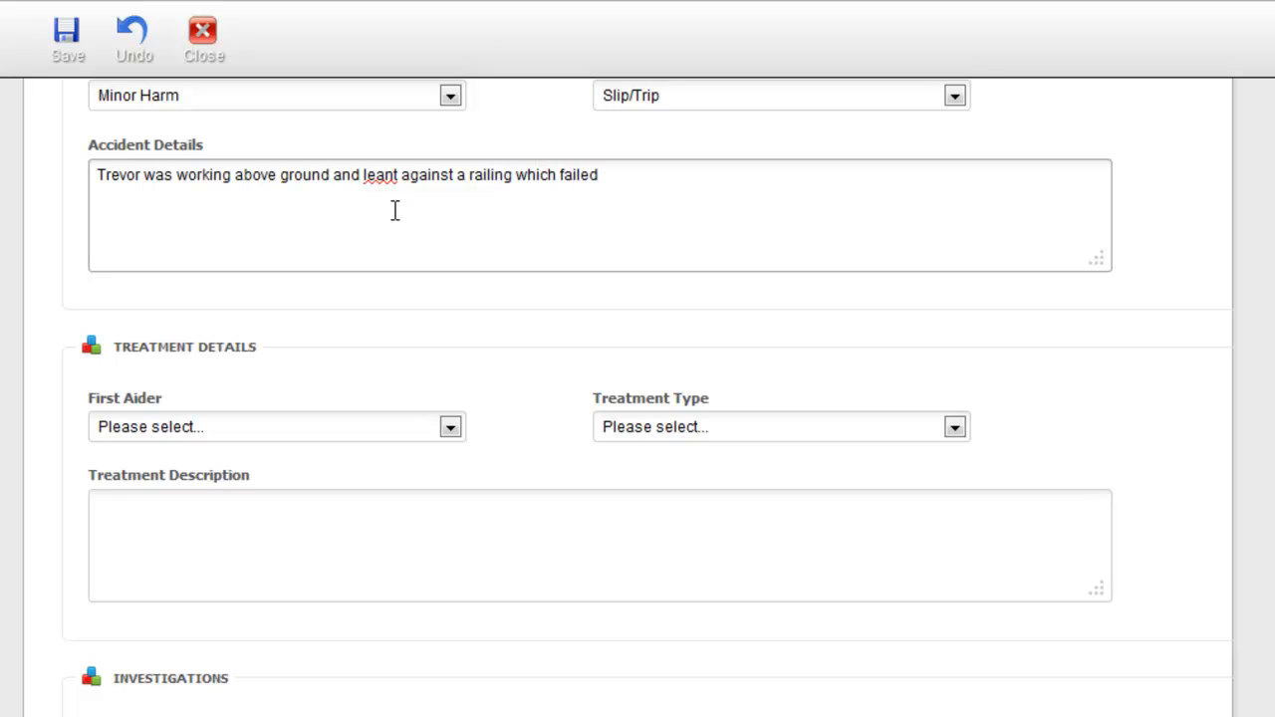
# Change the word "leant" to "lent" in the accident details text
pyautogui.click(393, 175)
pyautogui.press('Left')
pyautogui.press('BackSpace')
pyautogui.click(353, 396)
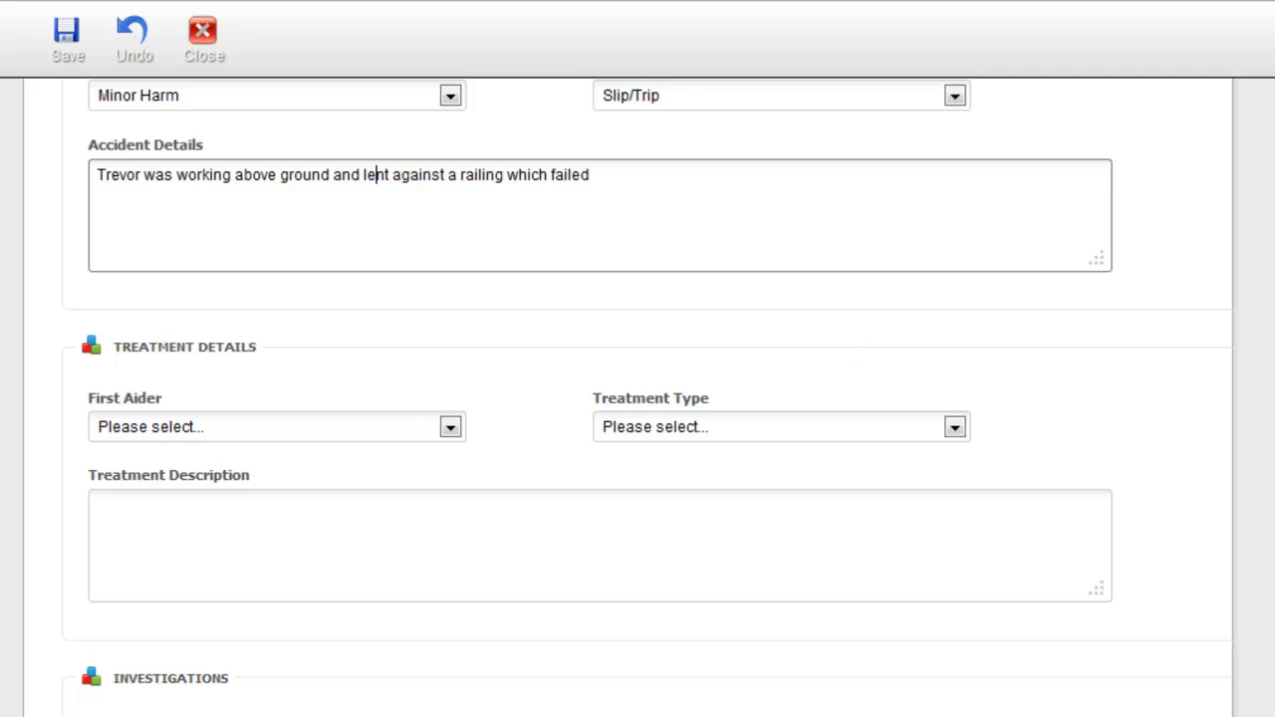
# Choose the second listed person as the first aider and set the treatment type to First Aid
pyautogui.scroll(-3, 648, 398)
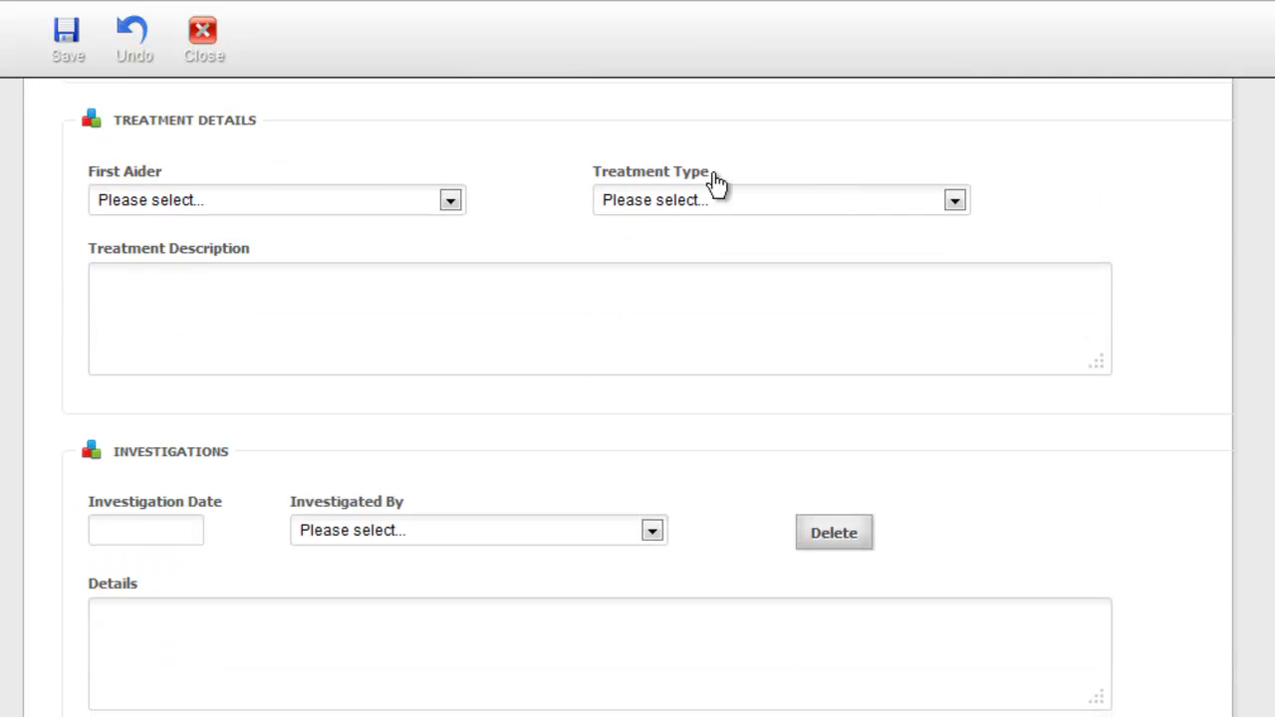
pyautogui.click(453, 201)
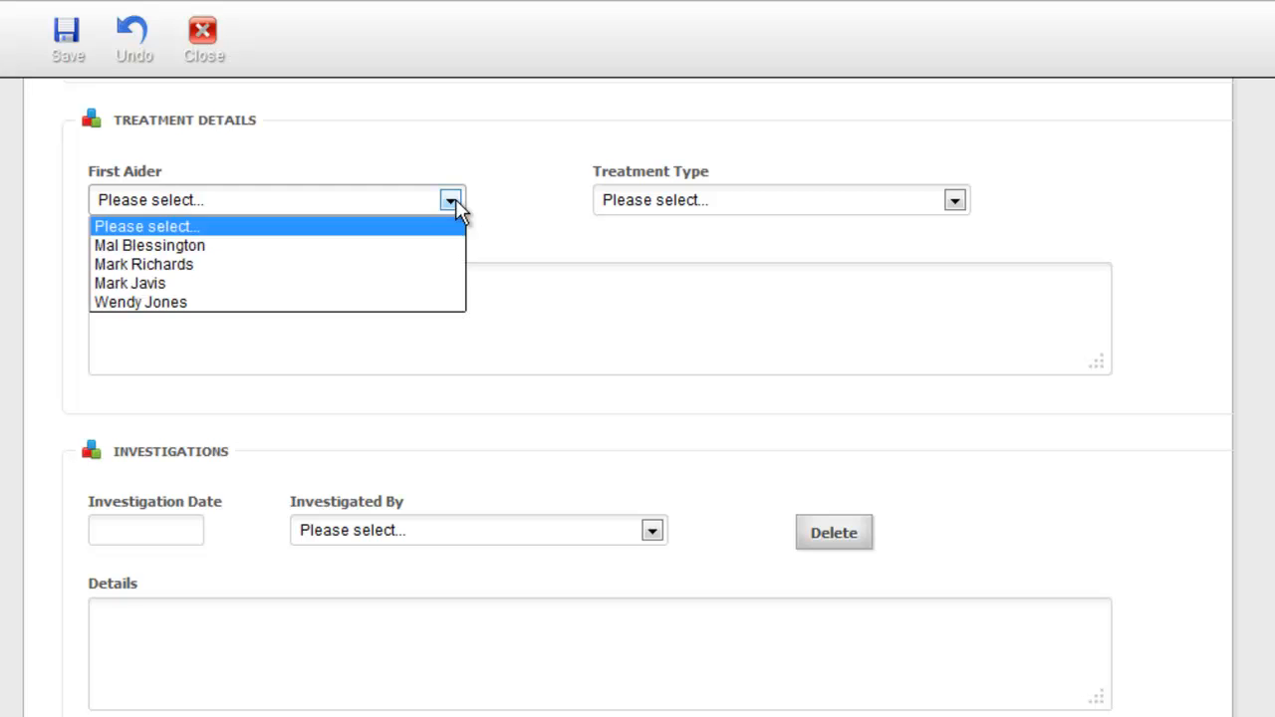
pyautogui.click(404, 267)
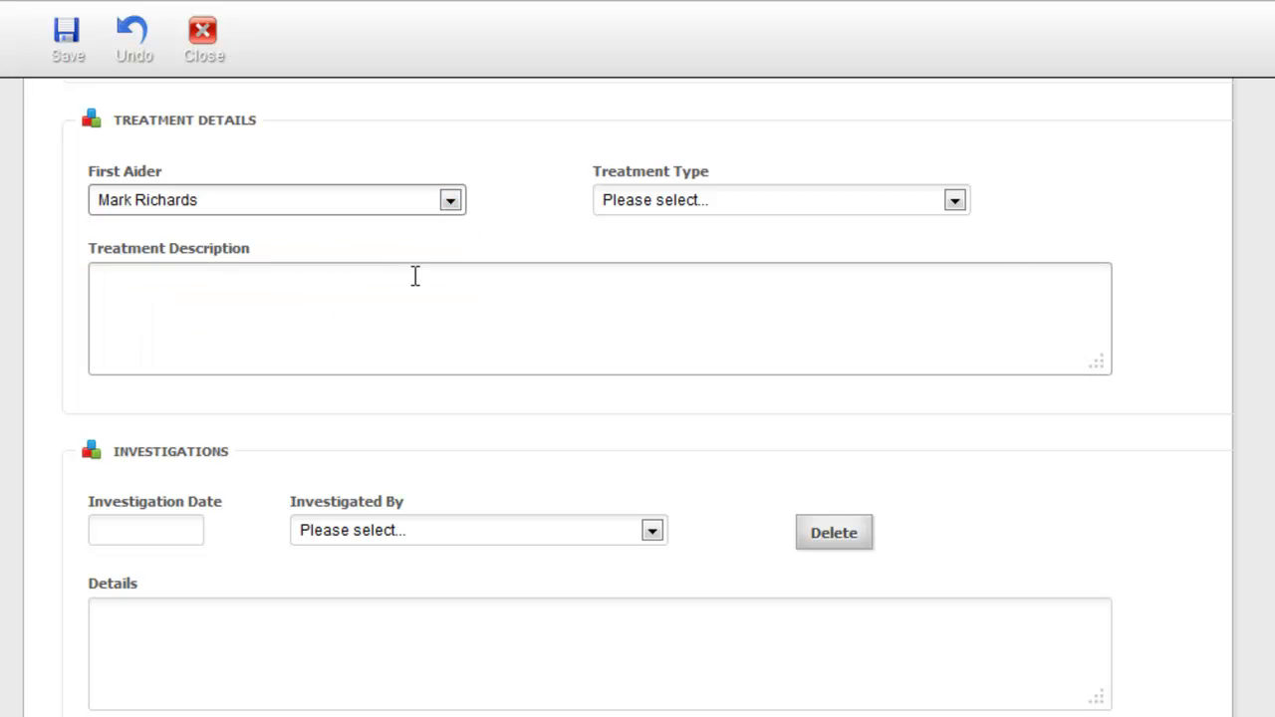
pyautogui.click(956, 205)
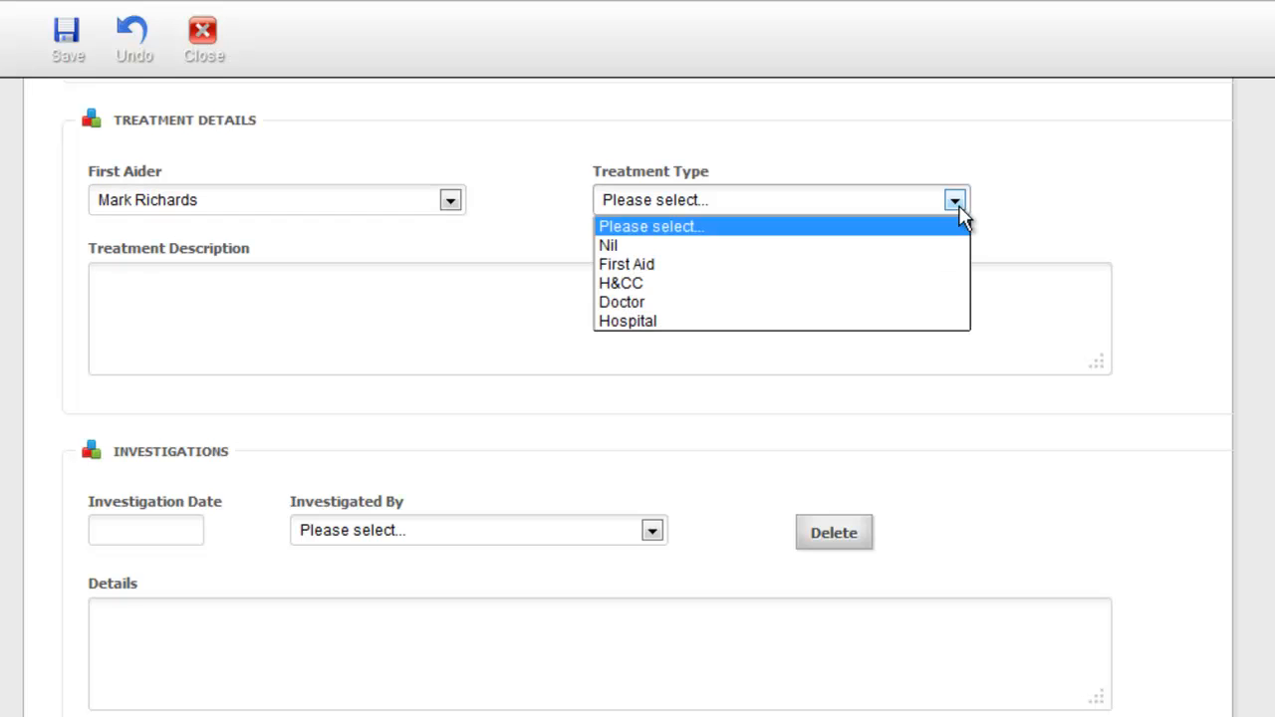
pyautogui.click(954, 265)
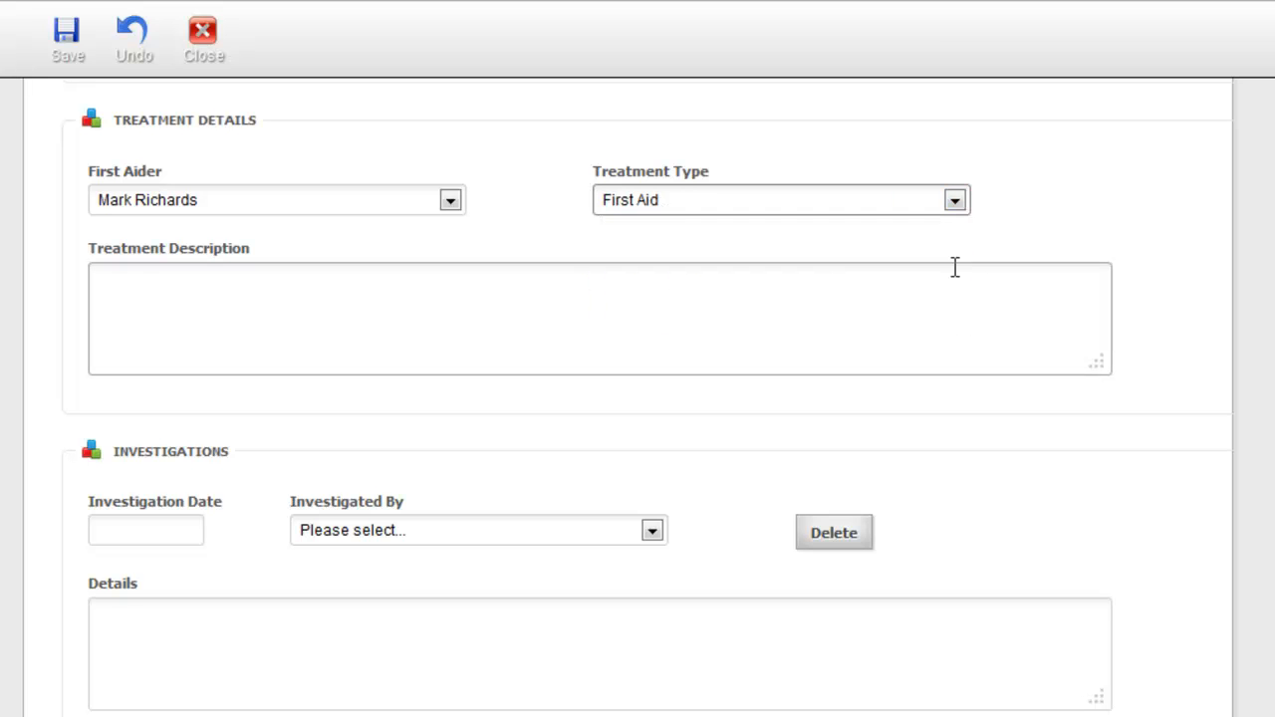
# Enter the treatment description "Immediate first aid was given and an ambulance called"
pyautogui.click(610, 350)
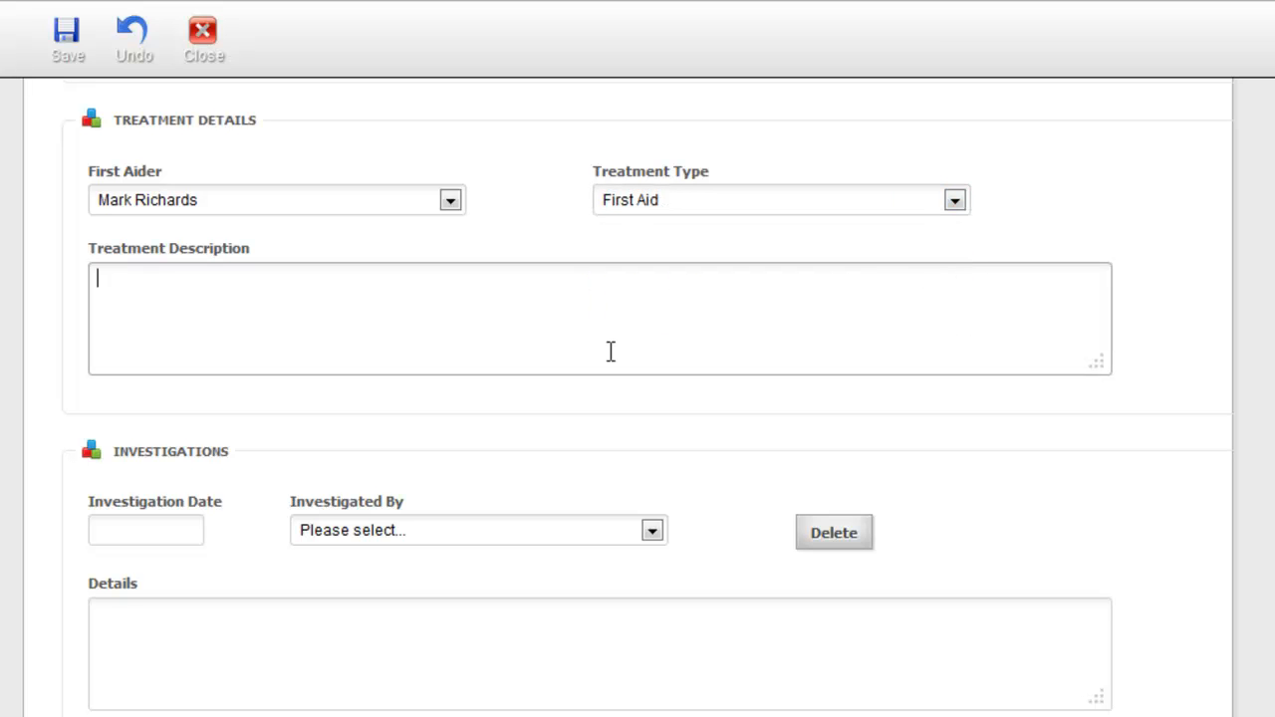
pyautogui.write('Immediate first')
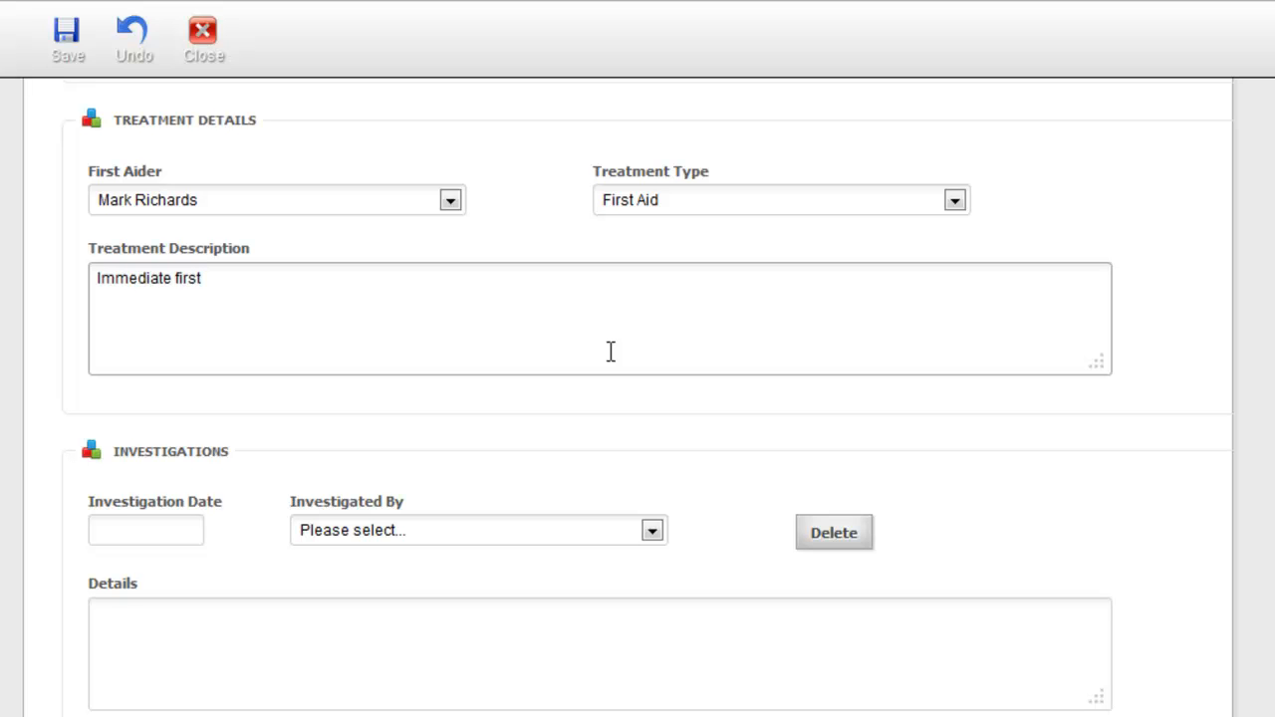
pyautogui.write(' aid was given ')
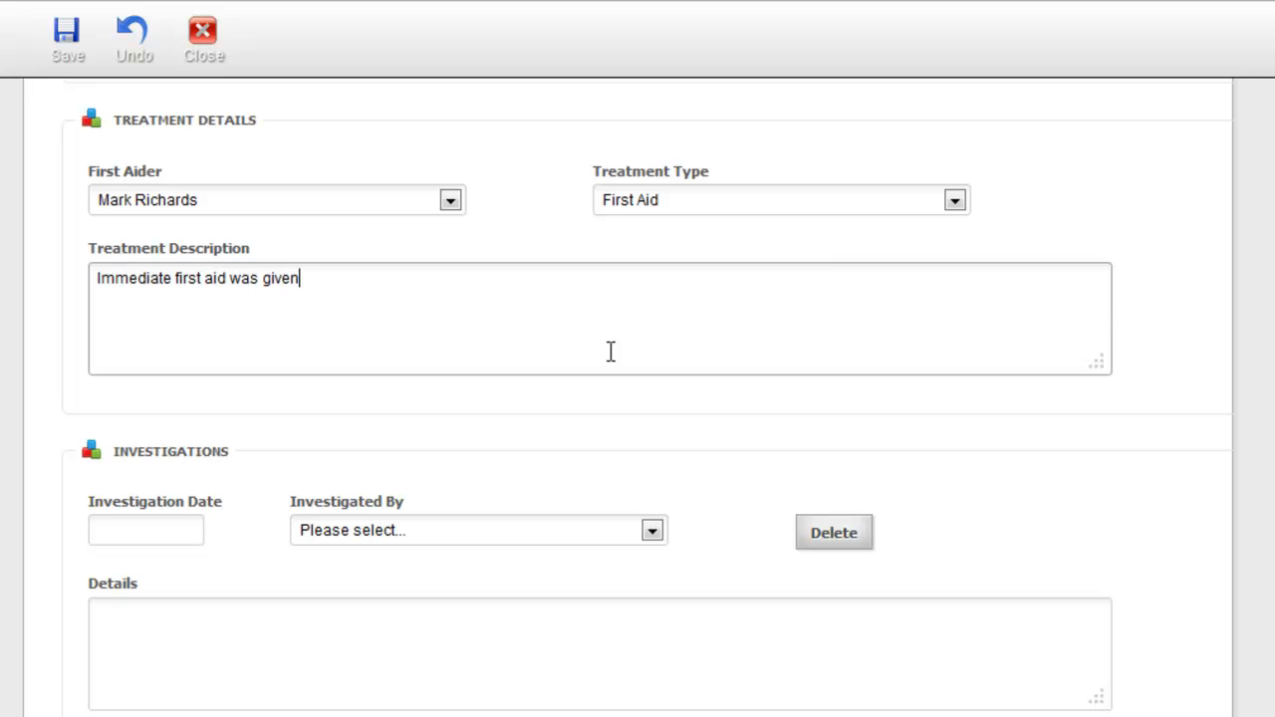
pyautogui.write('and an ambulace ')
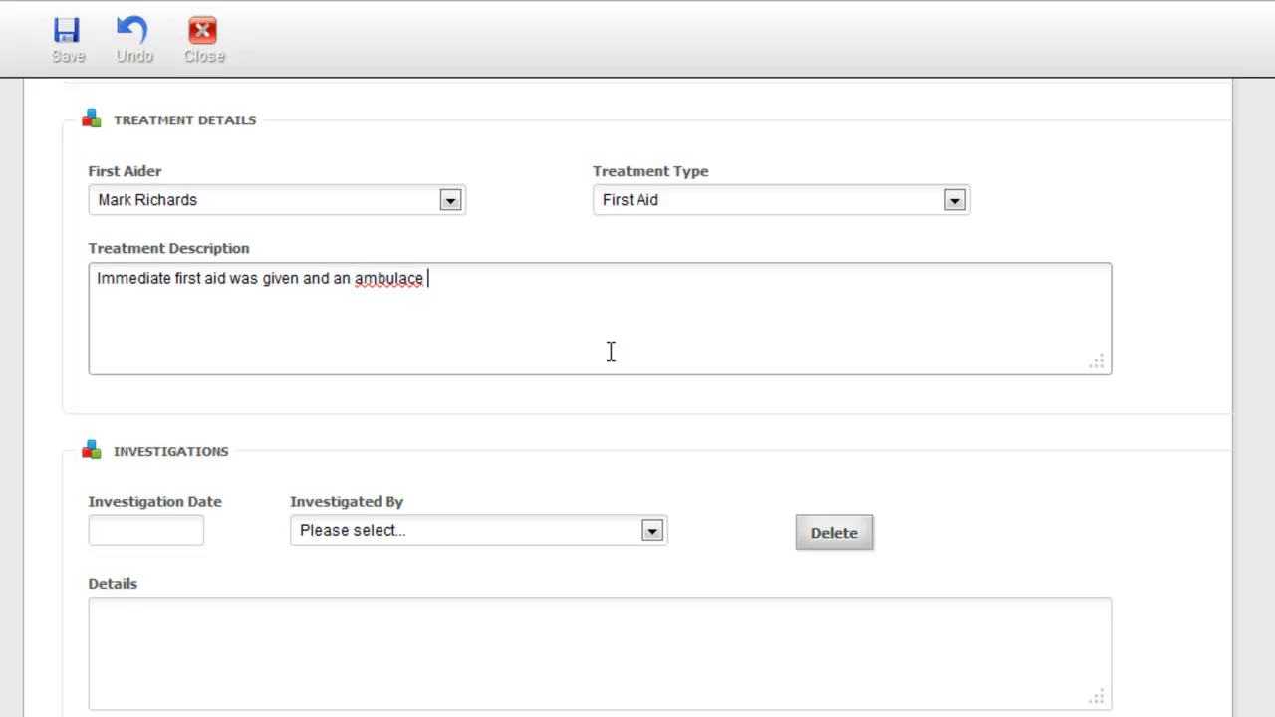
pyautogui.write('called')
pyautogui.click(408, 279)
pyautogui.write('n')
pyautogui.click(496, 279)
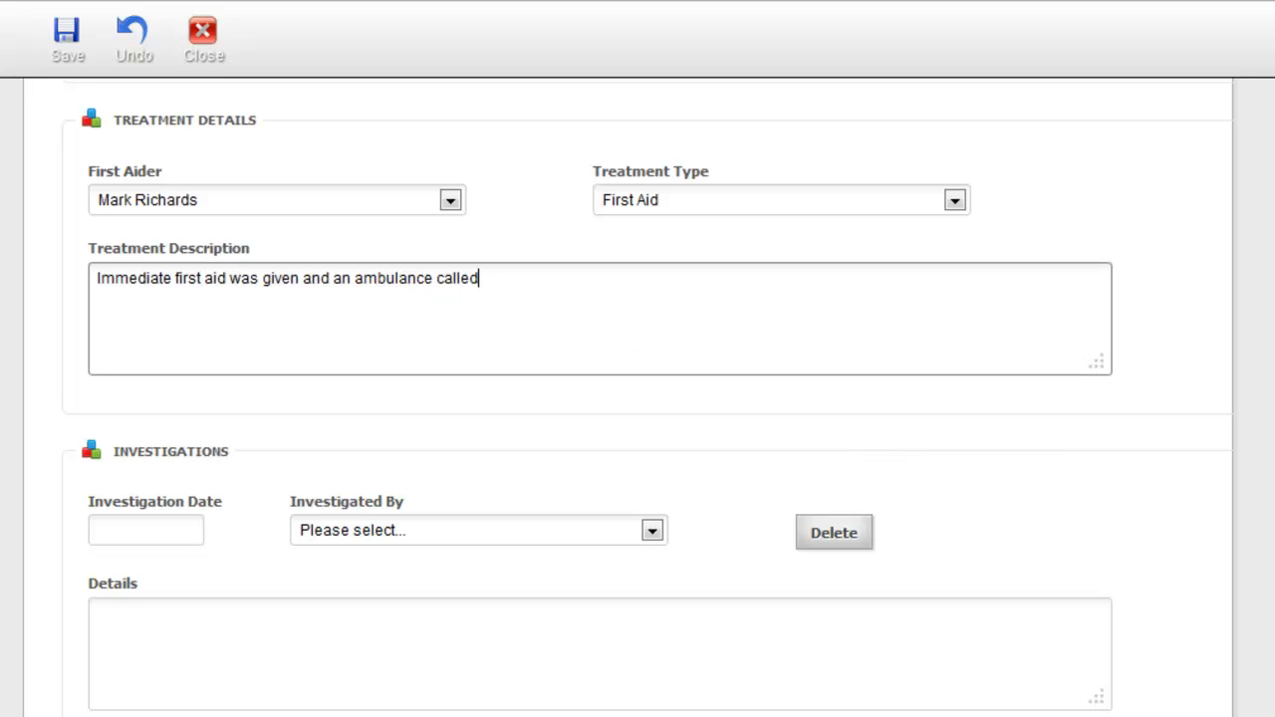
# Set the investigation date to 2014-01-16 and choose the person listed directly after Administrator as the investigator
pyautogui.scroll(-2, 637, 399)
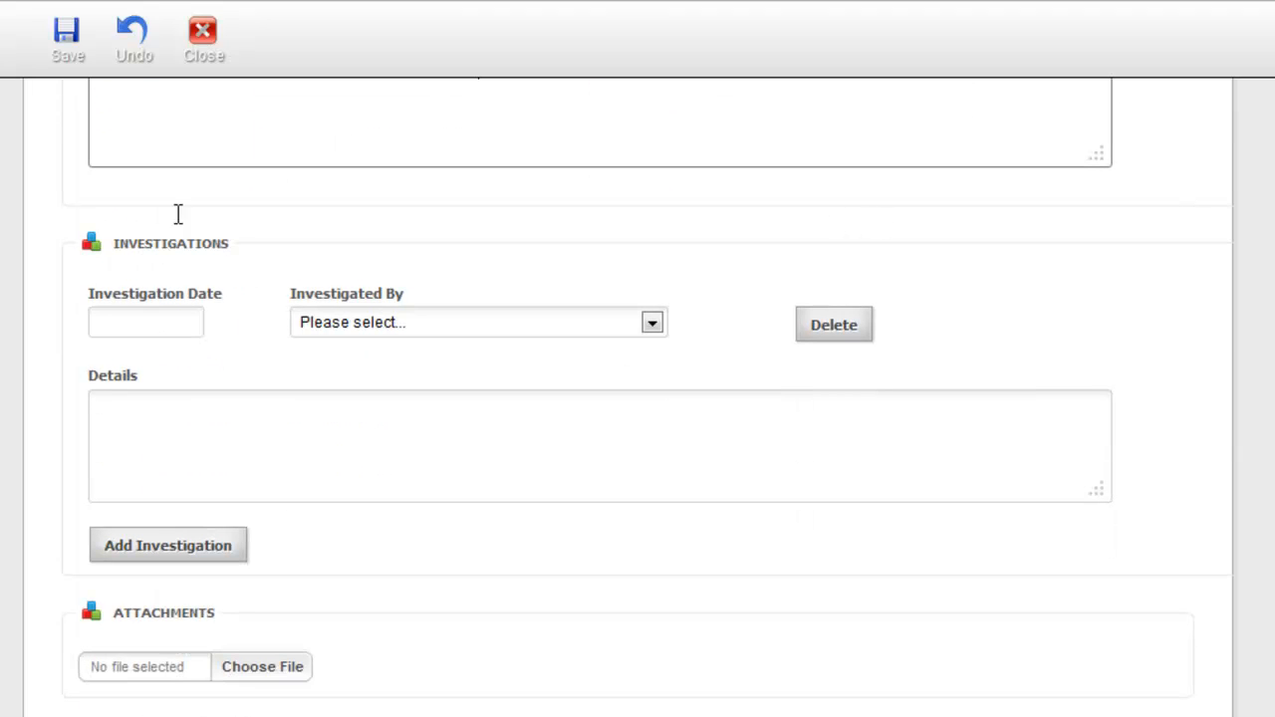
pyautogui.click(193, 328)
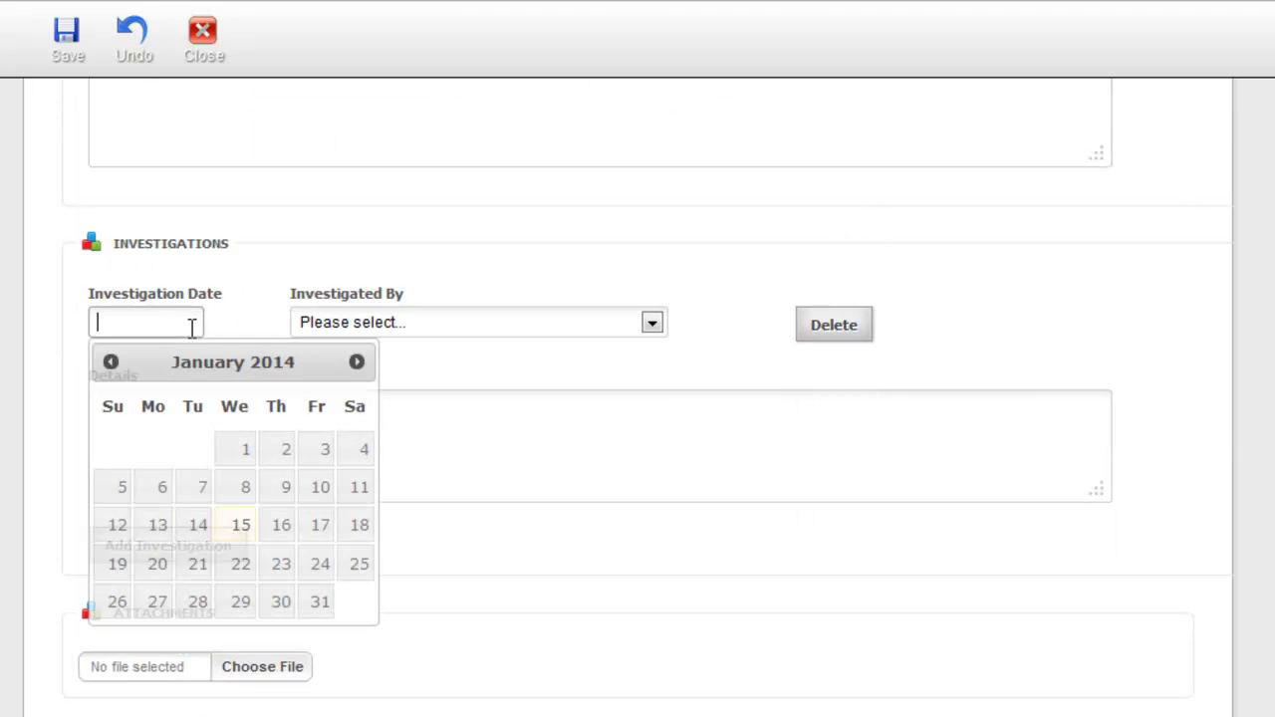
pyautogui.click(282, 530)
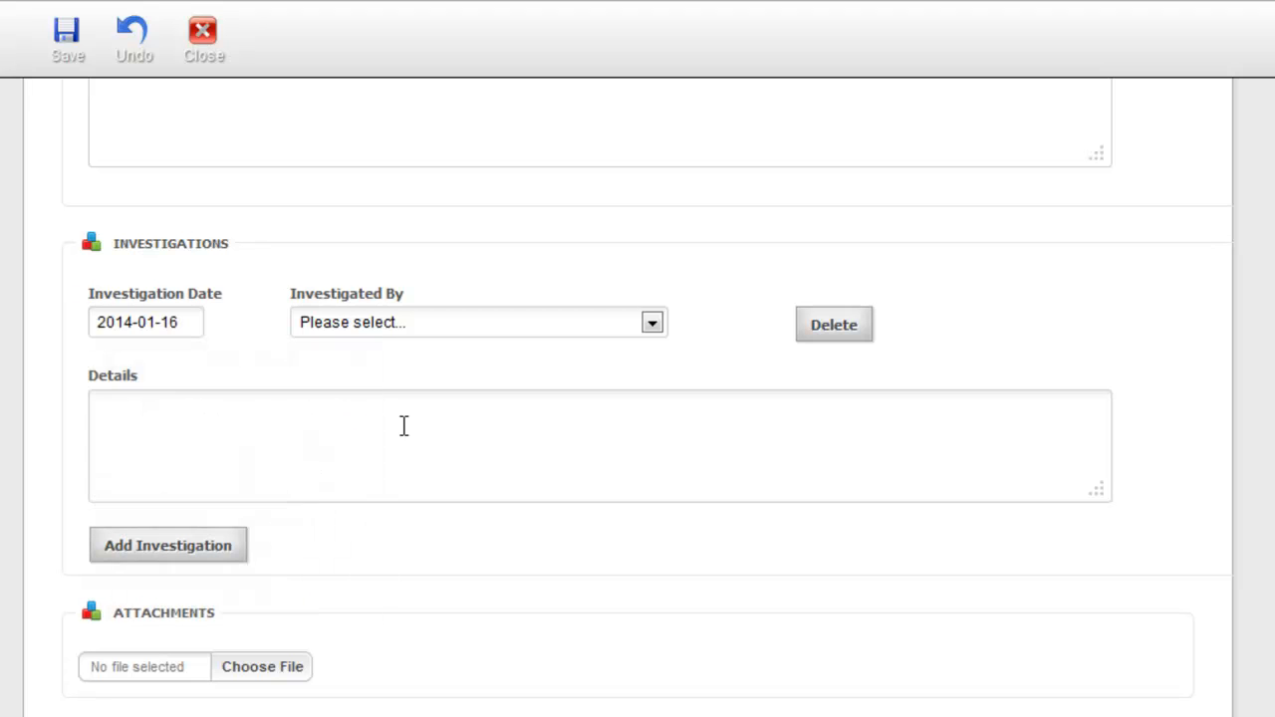
pyautogui.click(652, 324)
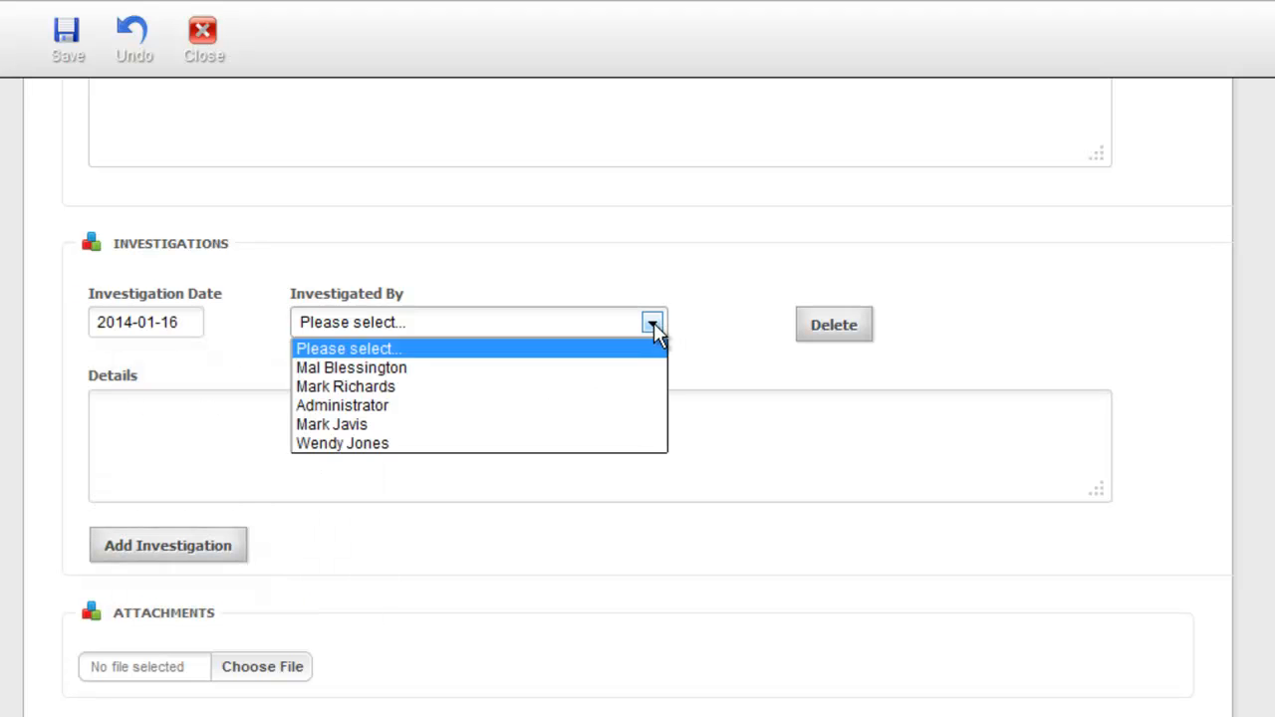
pyautogui.click(619, 428)
# Enter the investigation details: the investigator's first name followed by "discovered that insufficient ties had been put in place"
pyautogui.click(575, 460)
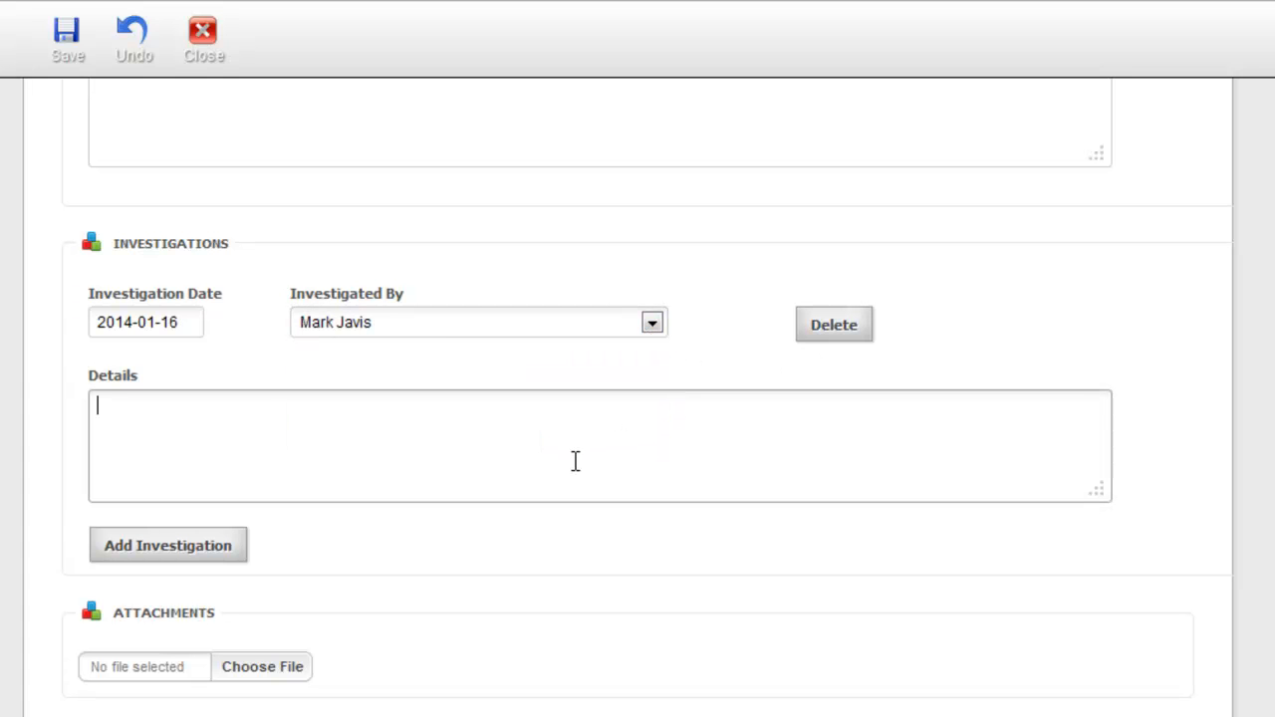
pyautogui.write('Mark discovered that ')
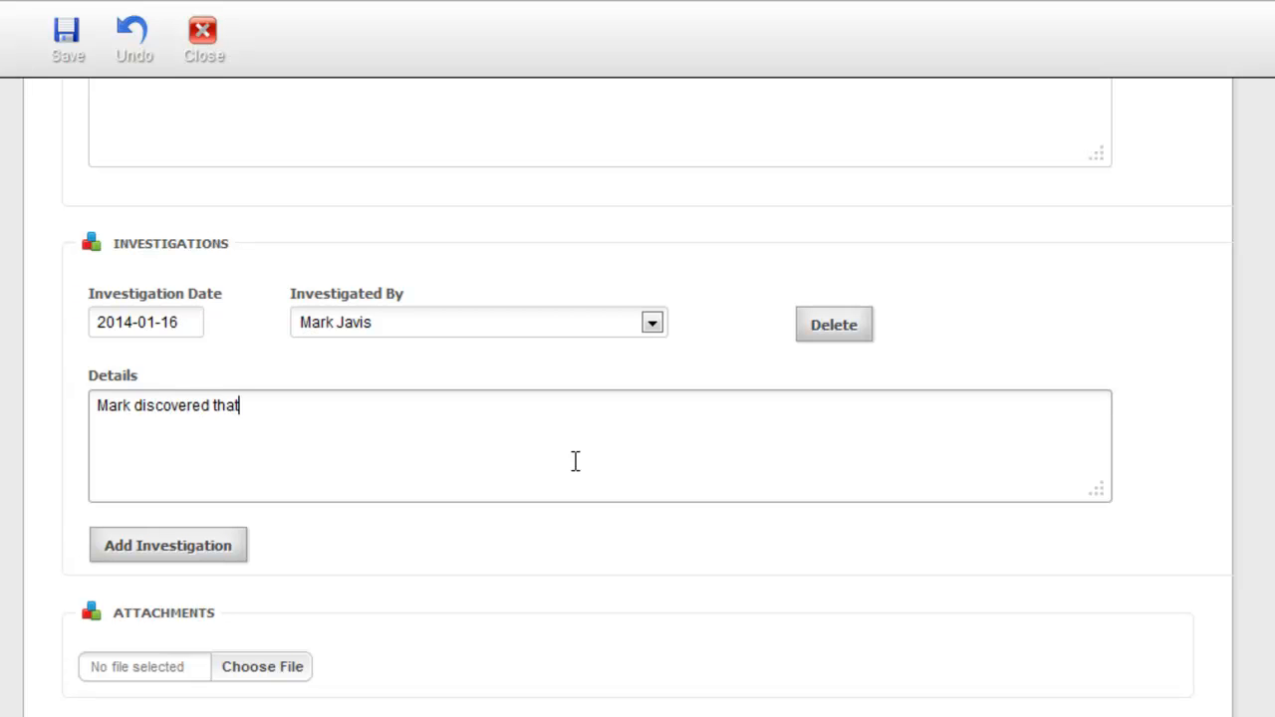
pyautogui.write('insufficient ties h')
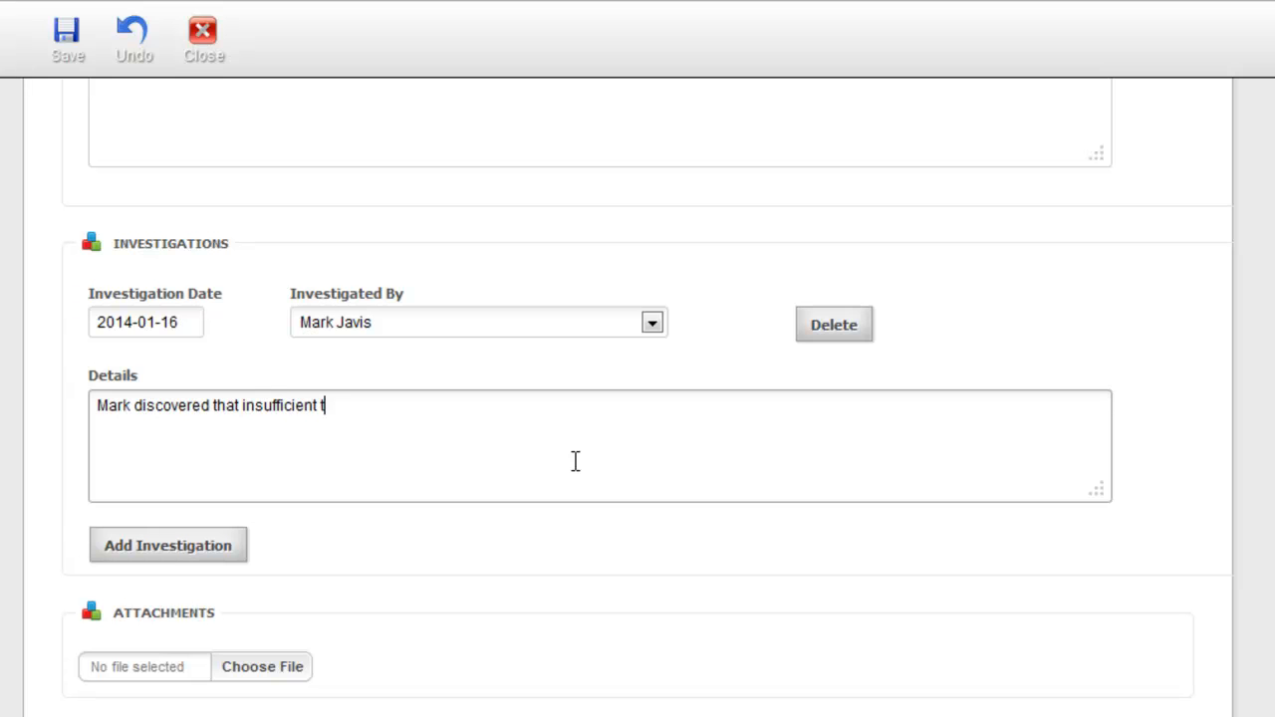
pyautogui.write('ad been put')
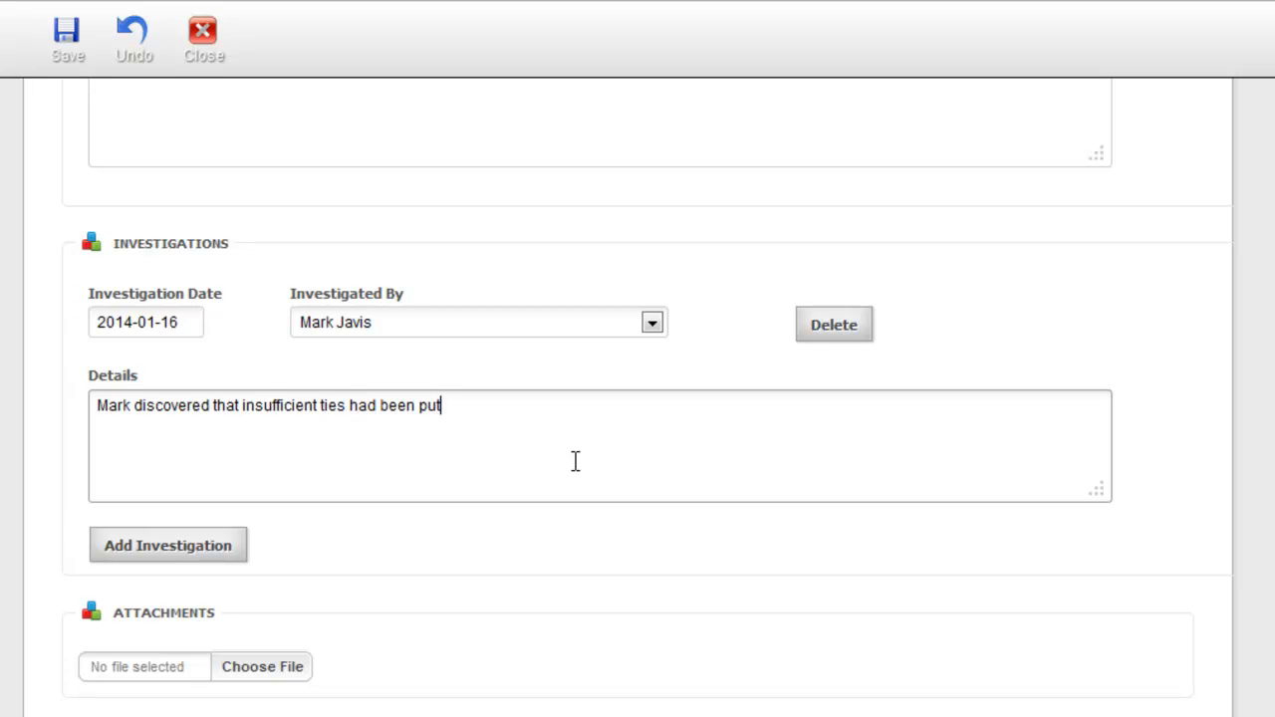
pyautogui.write(' in place')
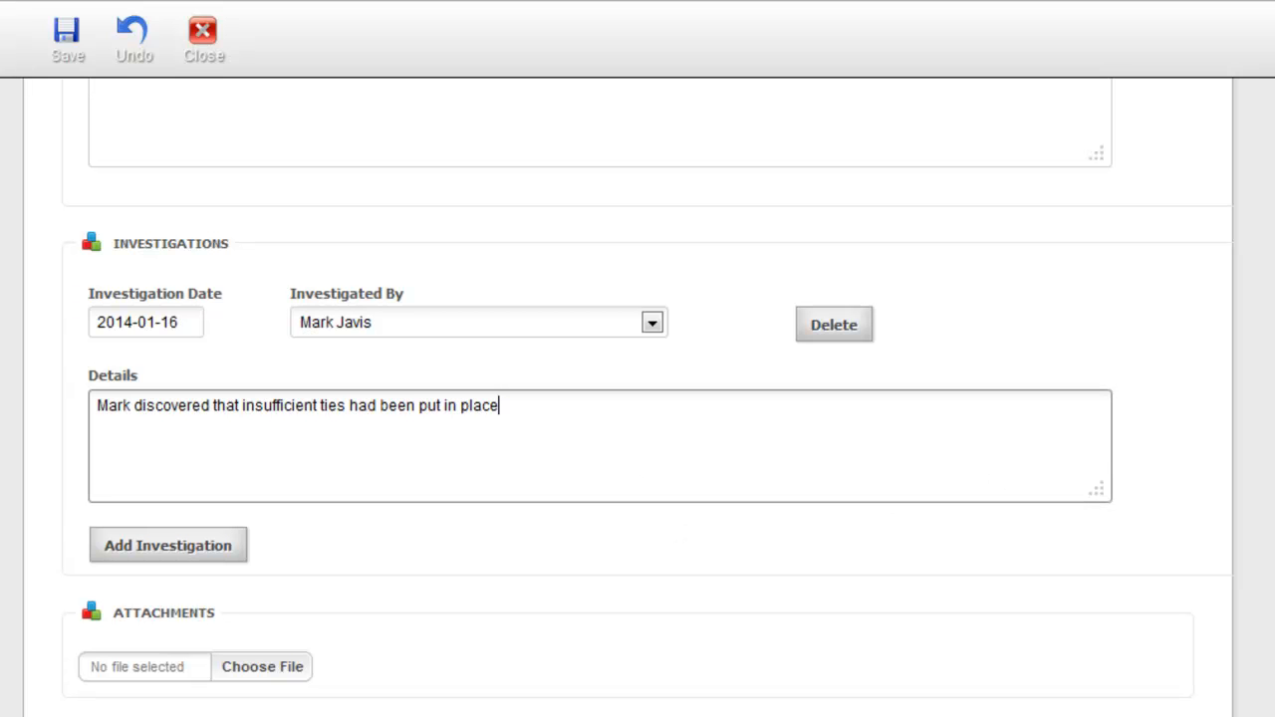
# Set the action's target date to 2014-01-15 and actual date to 2014-01-16, and assign it to the first listed person
pyautogui.scroll(-4, 647, 399)
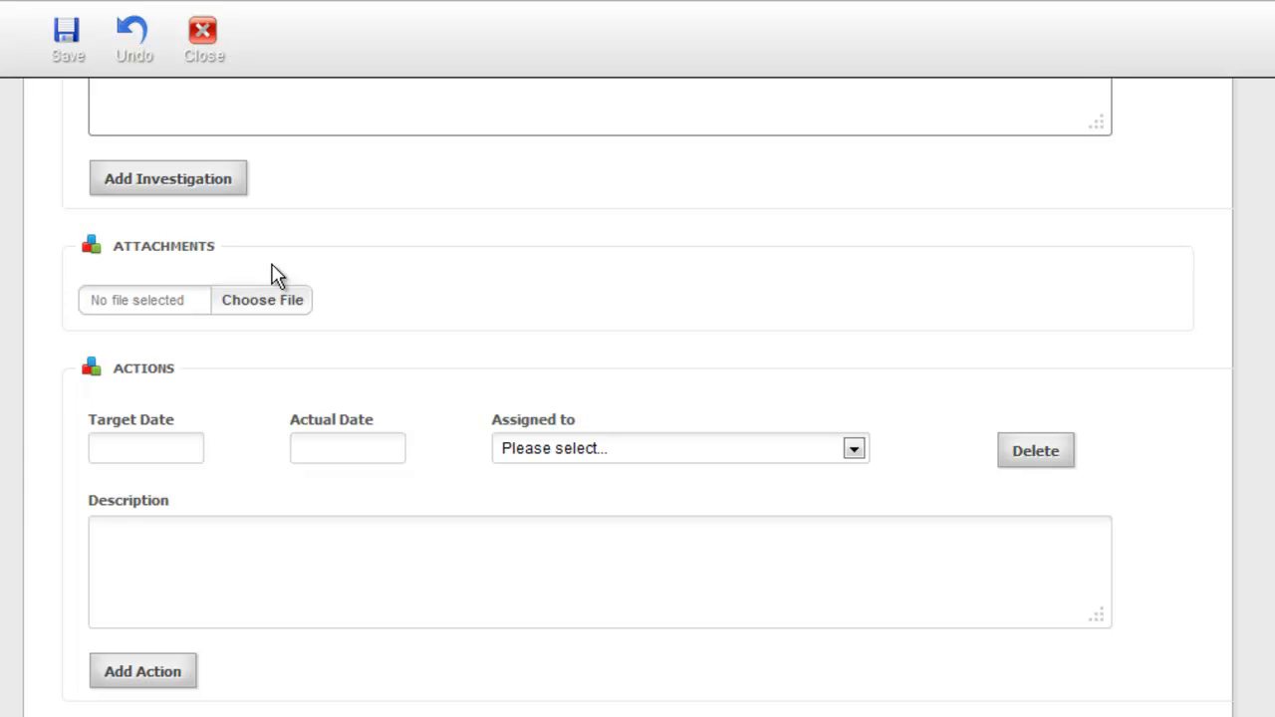
pyautogui.click(194, 450)
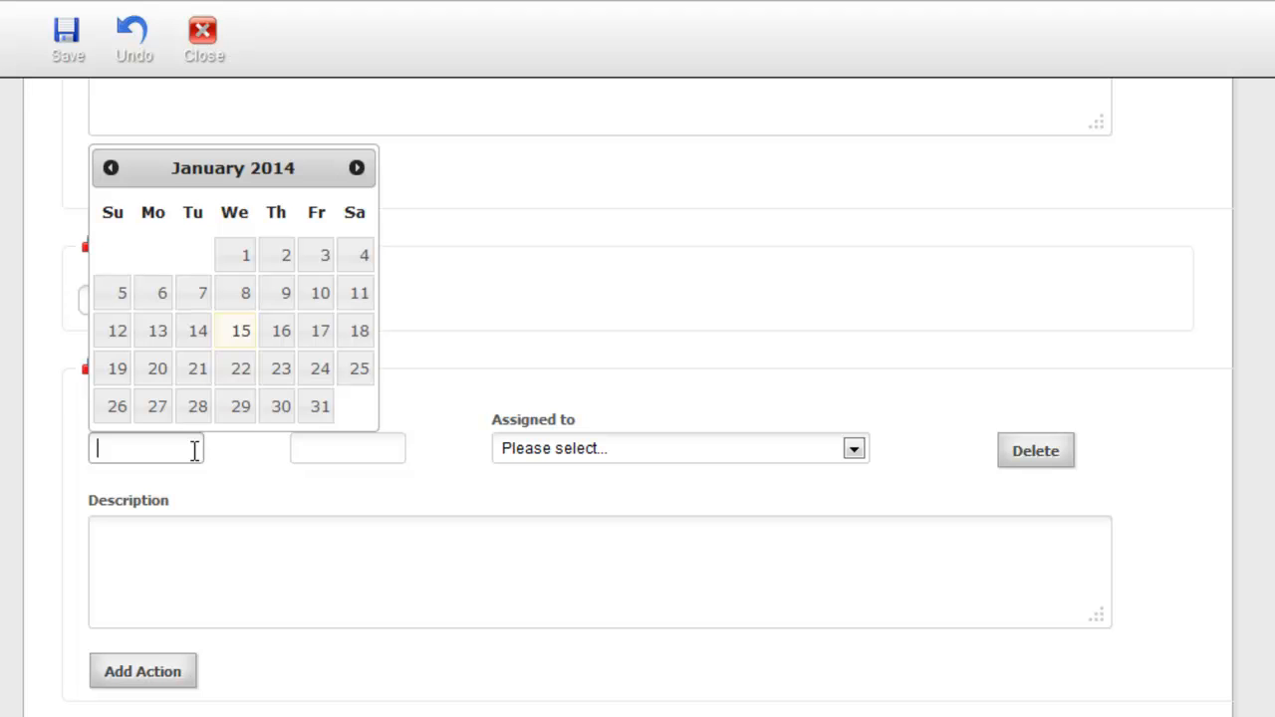
pyautogui.click(241, 331)
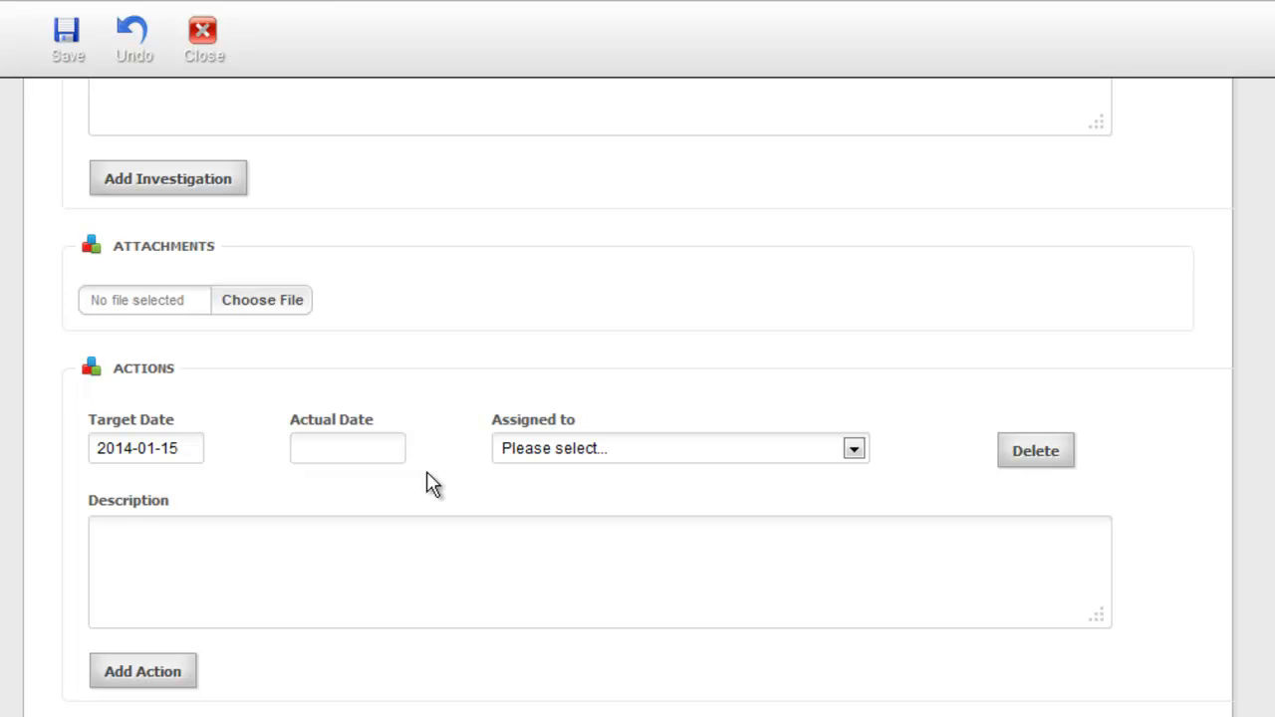
pyautogui.click(381, 450)
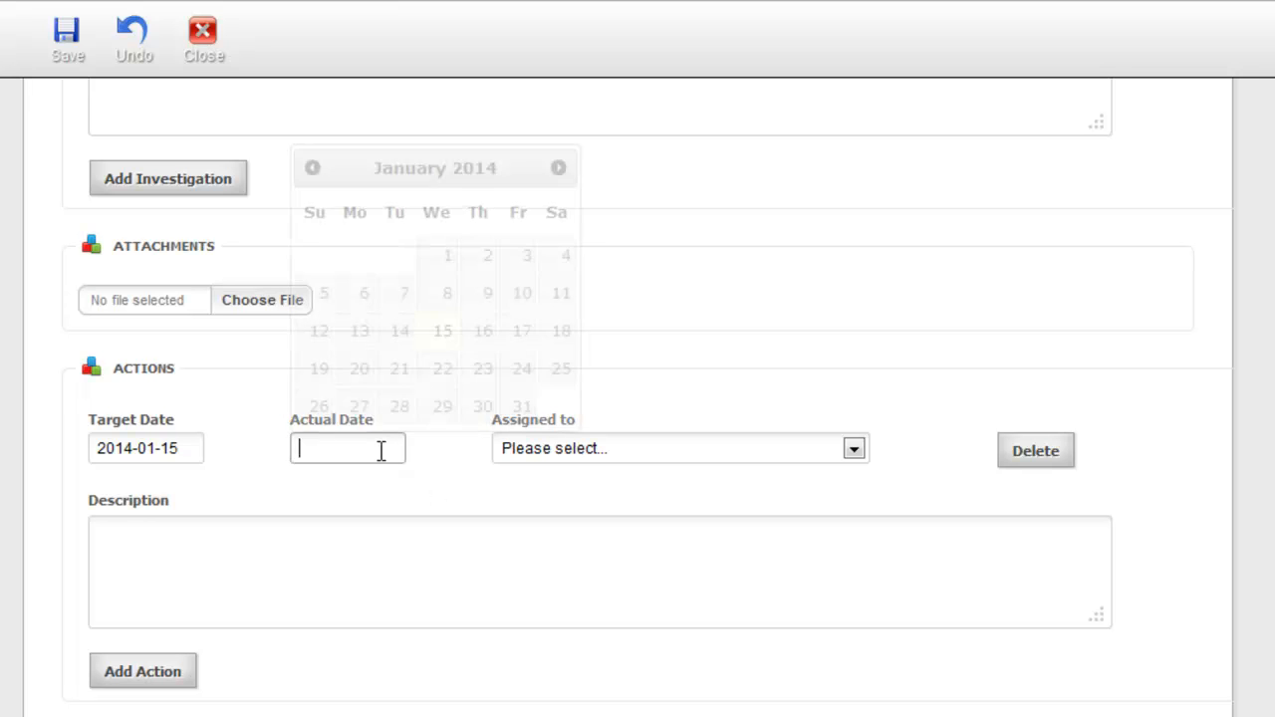
pyautogui.click(491, 339)
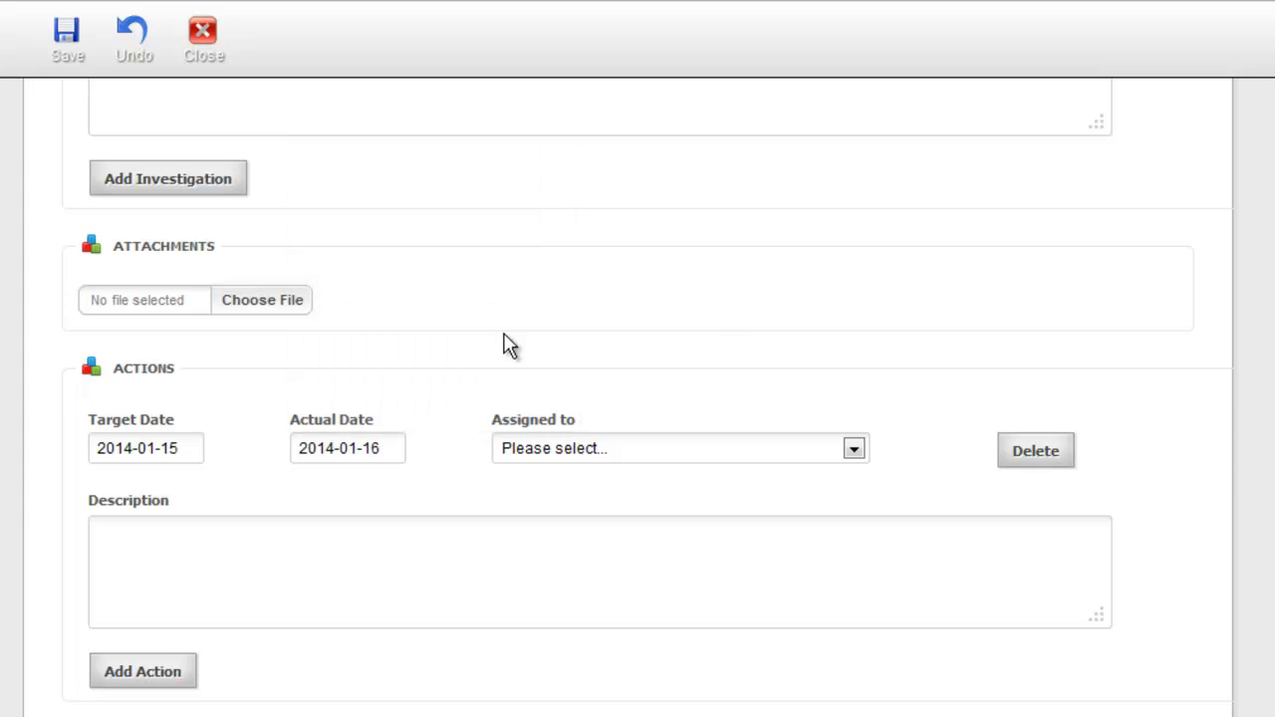
pyautogui.click(855, 450)
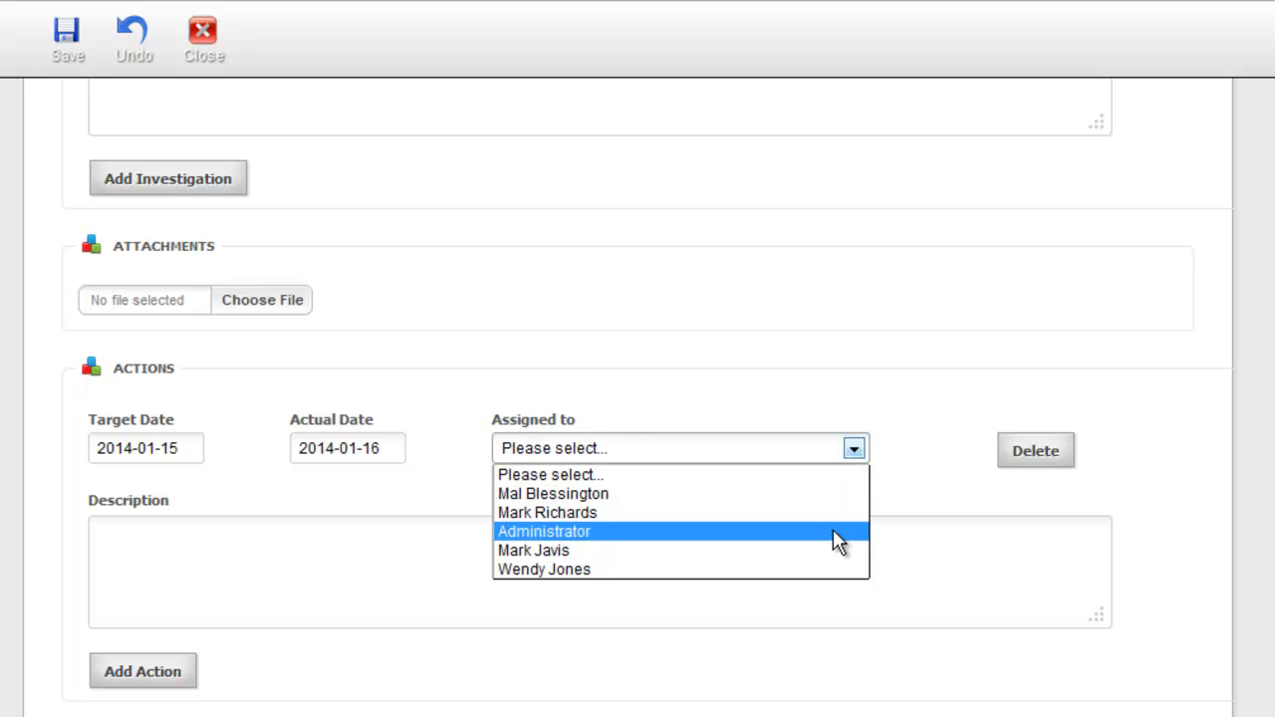
pyautogui.click(853, 494)
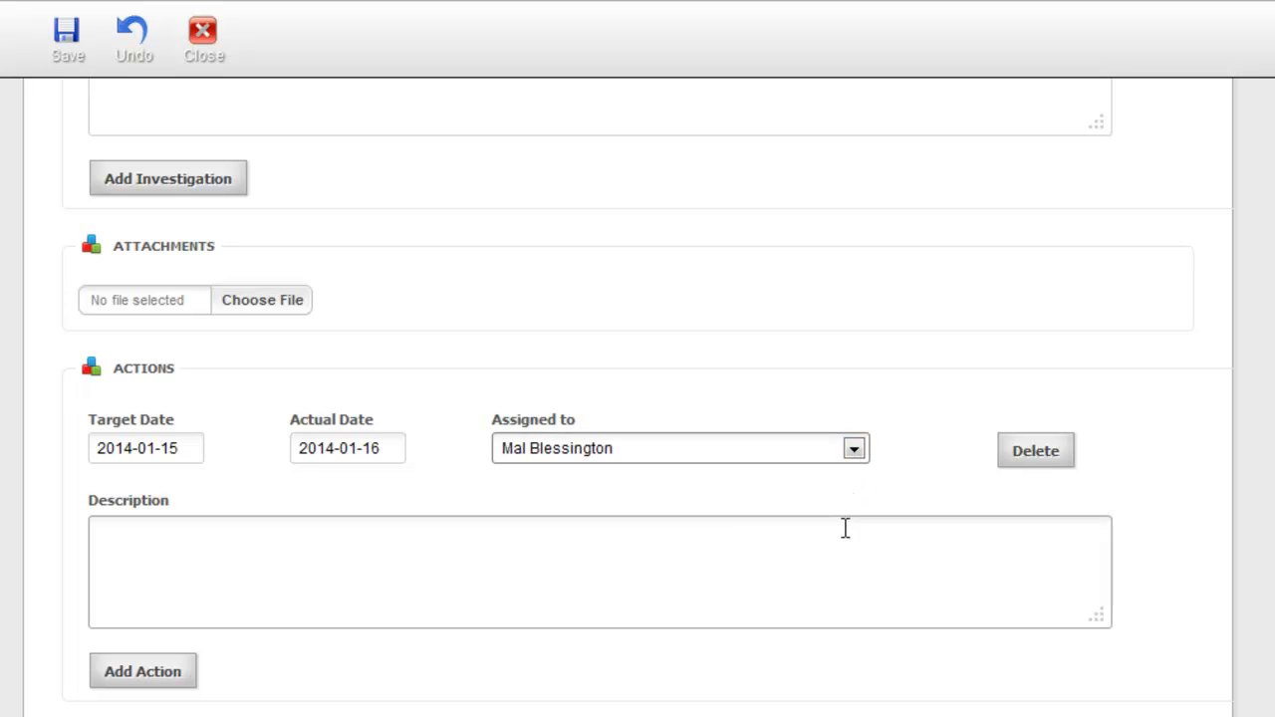
# Enter the action description "Look into ensuring that cable ties and secure fastenings are in place"
pyautogui.click(829, 596)
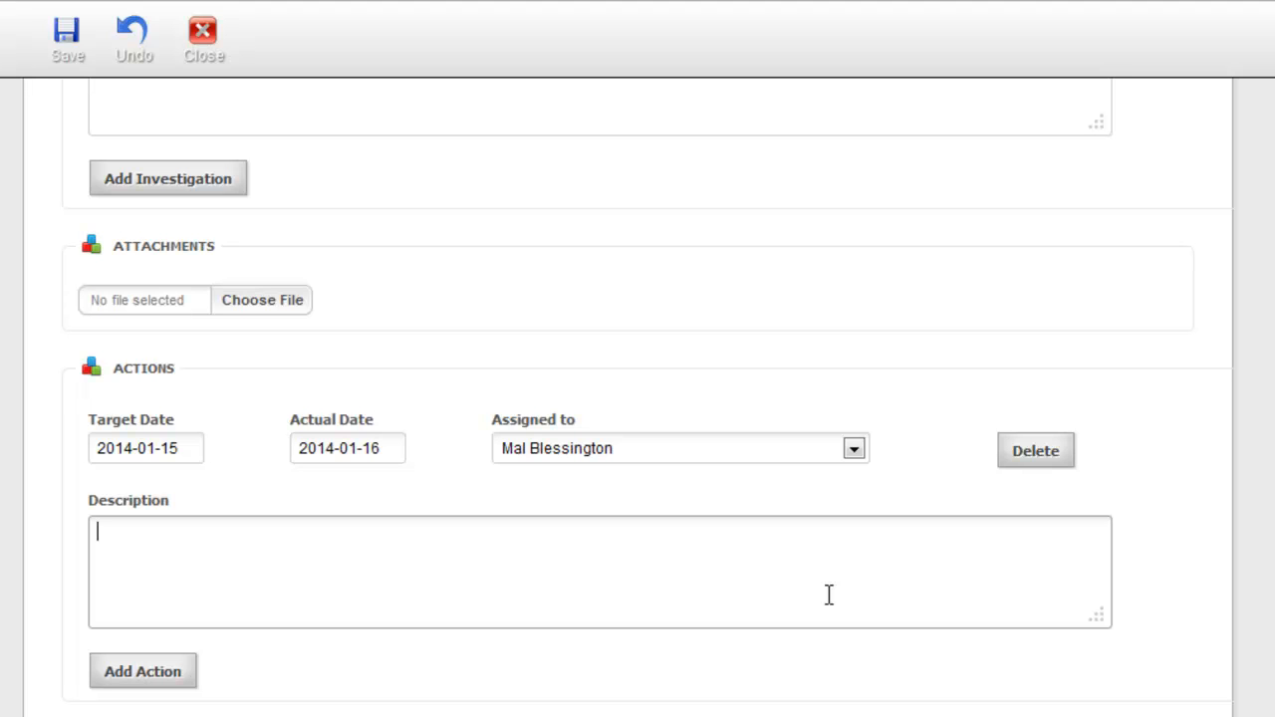
pyautogui.write('Look into ensurin')
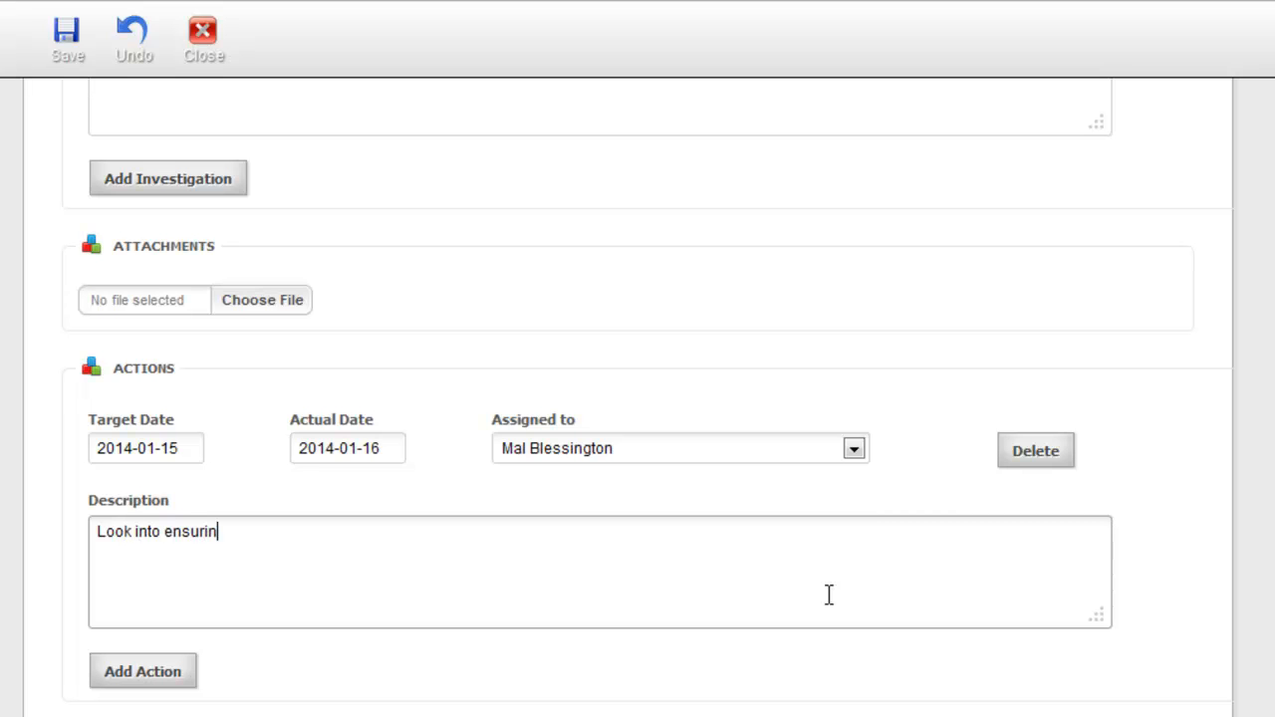
pyautogui.write('g that cable tie')
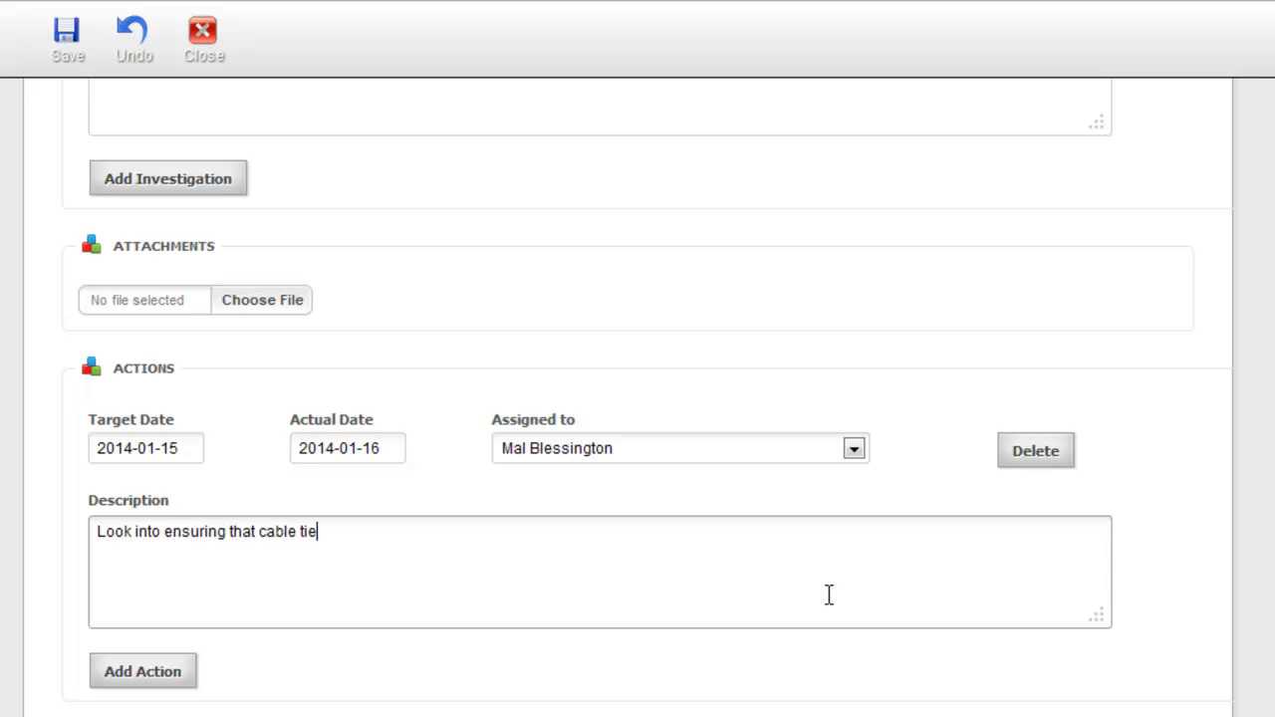
pyautogui.write('s and secure ')
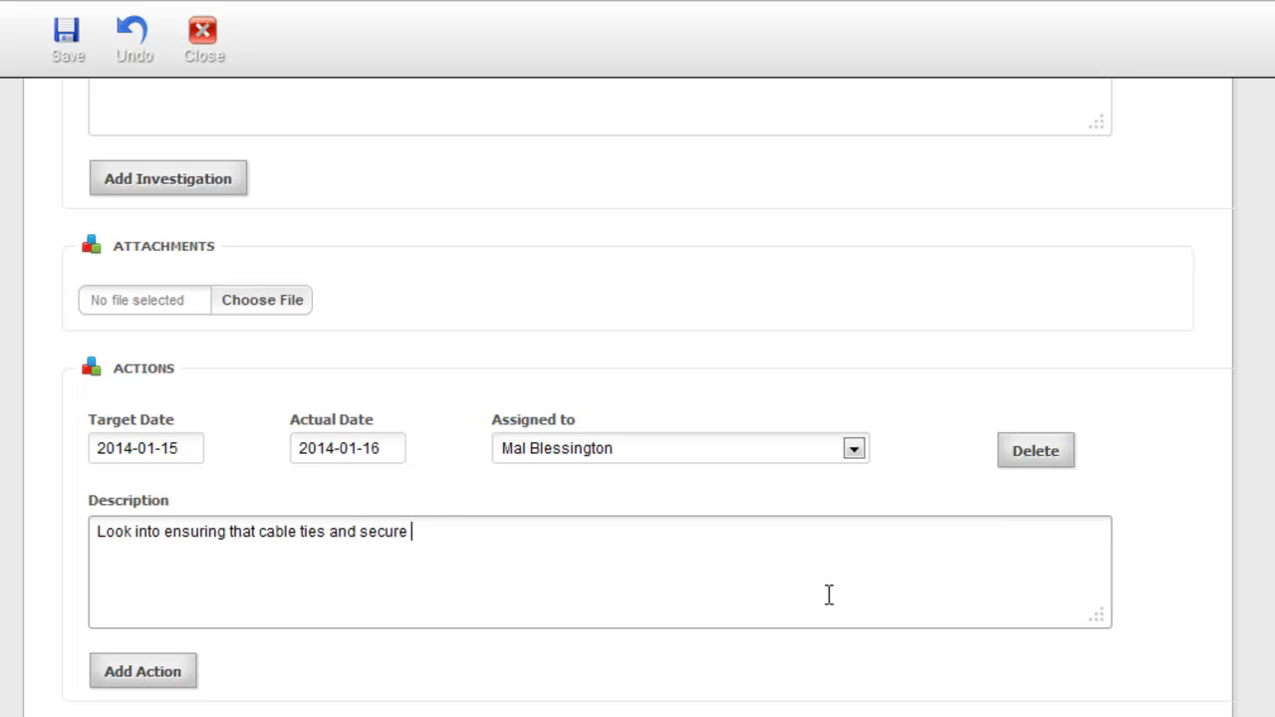
pyautogui.write('fastenings ar')
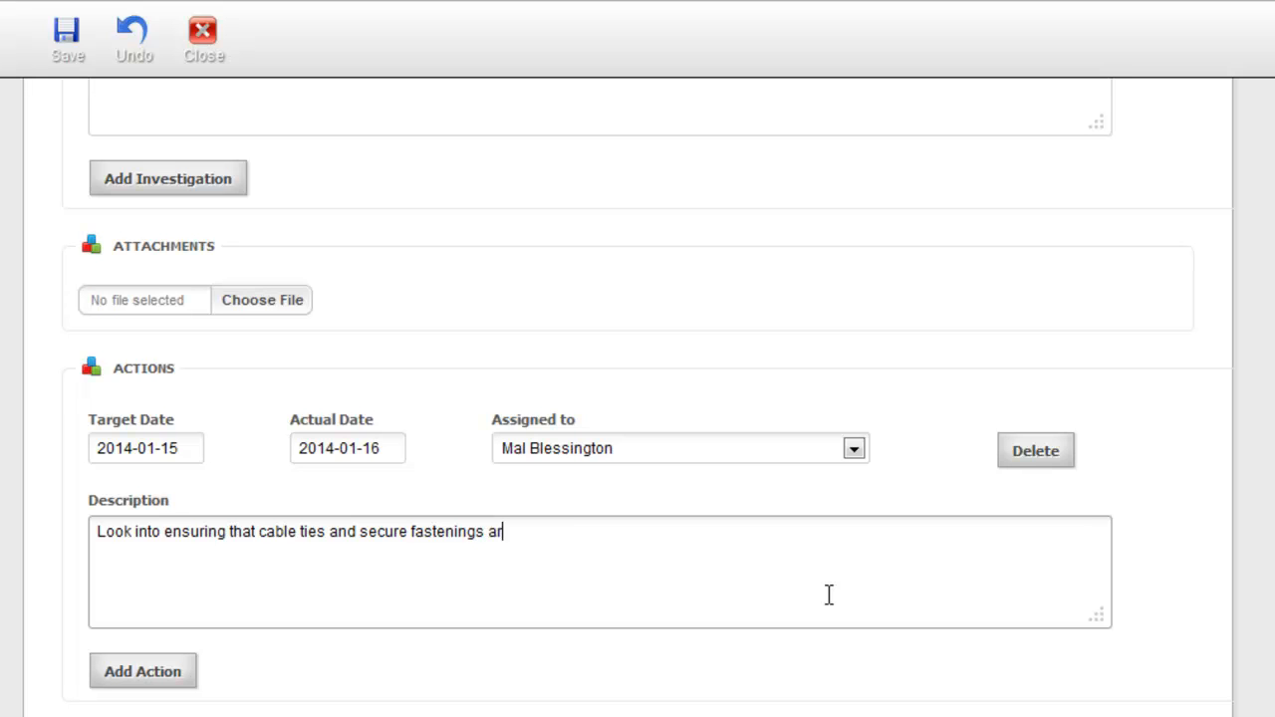
pyautogui.write('e in place')
# Add a second, blank action entry to the incident and delete it again
pyautogui.scroll(-3, 1099, 532)
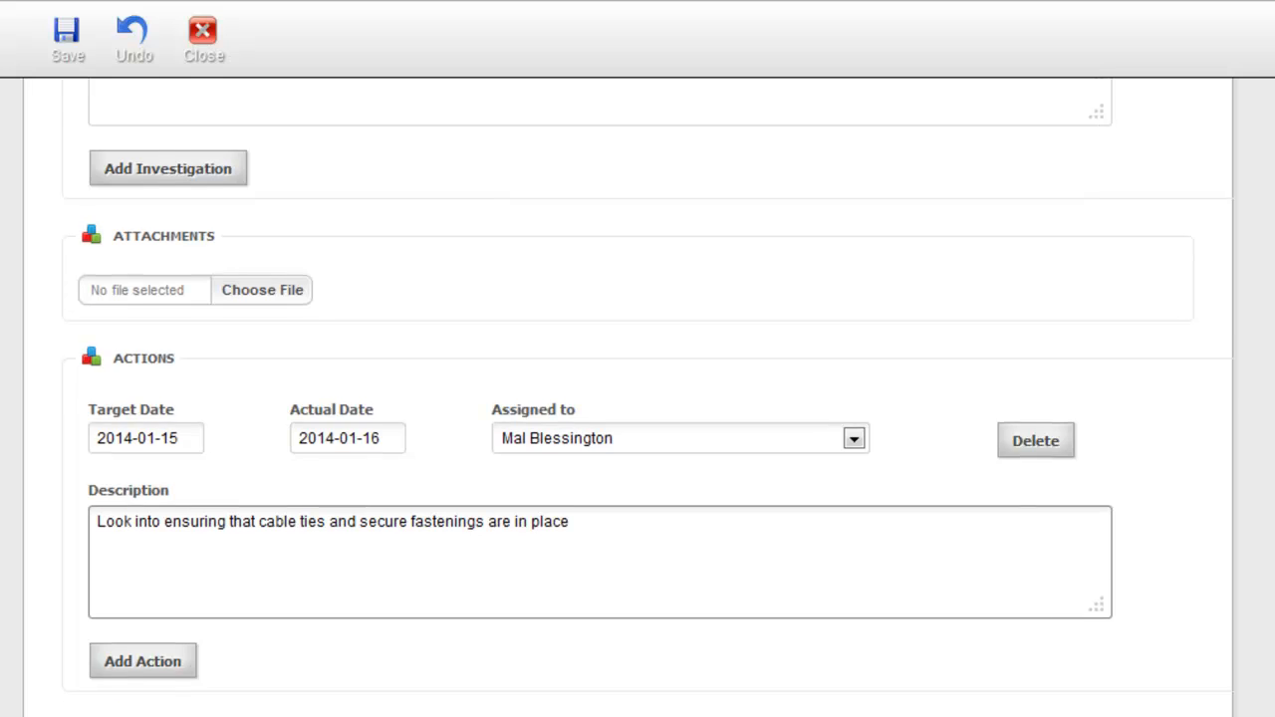
pyautogui.click(188, 382)
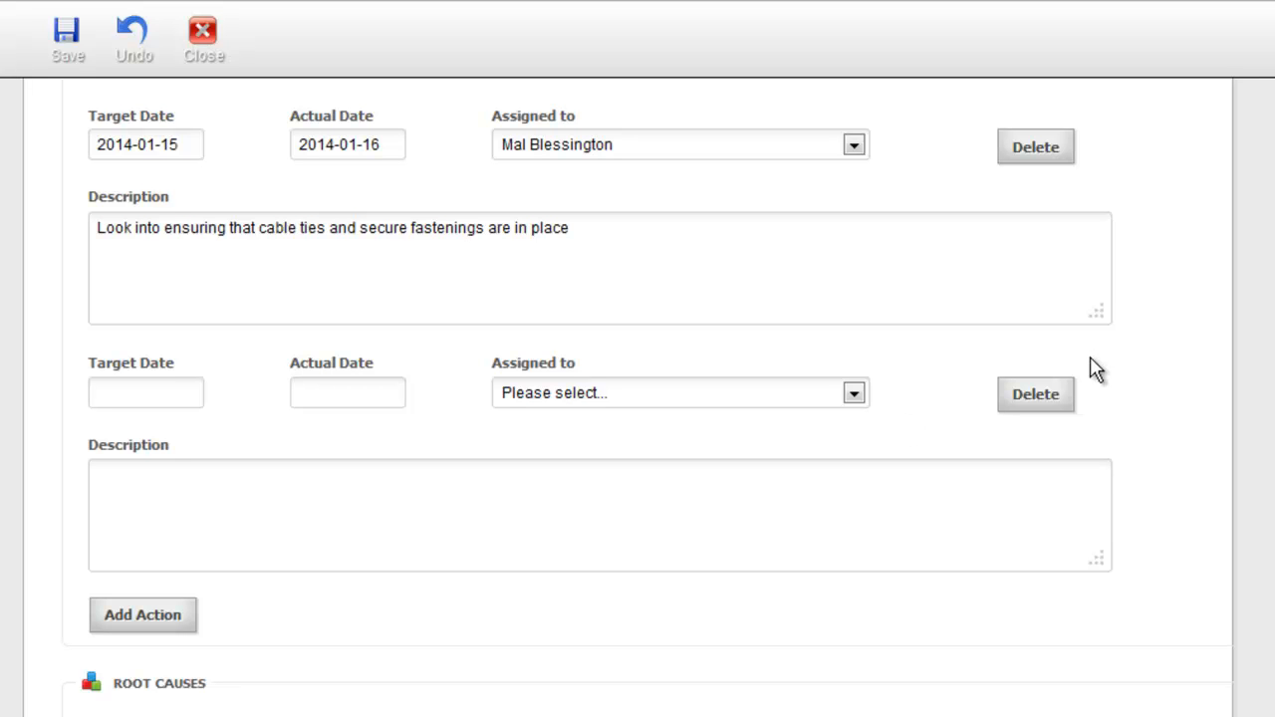
pyautogui.click(1036, 395)
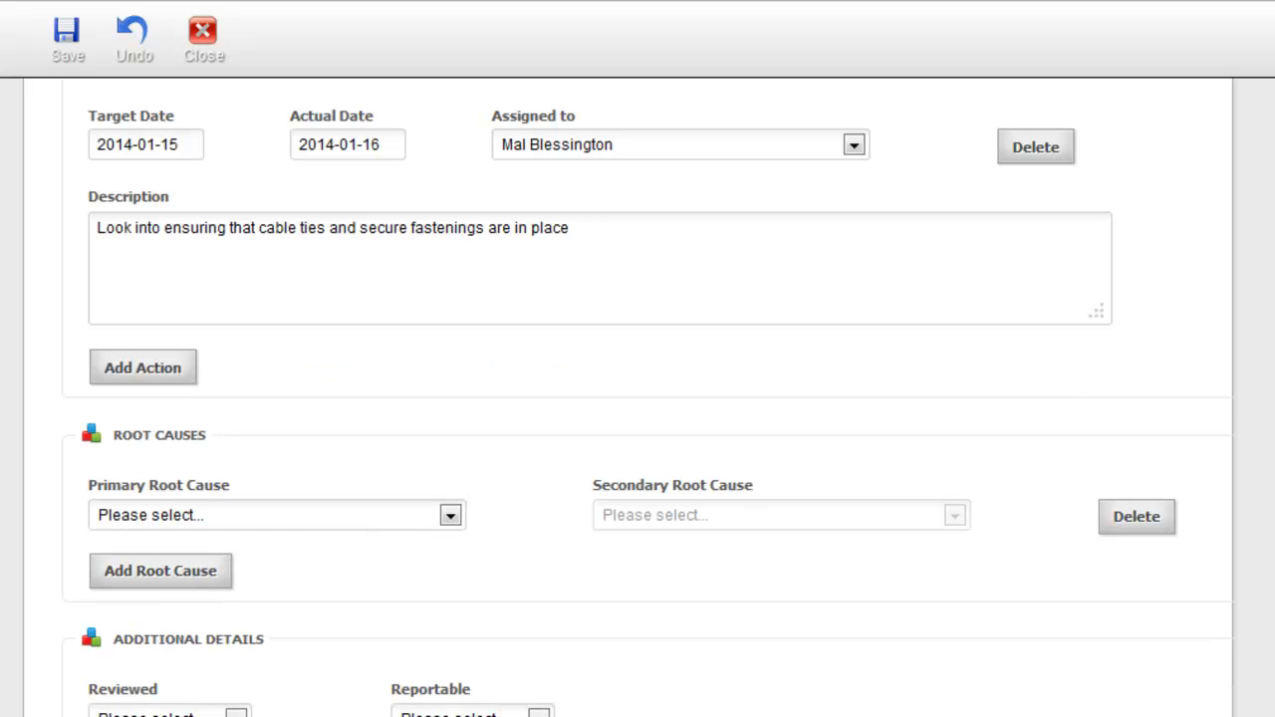
pyautogui.scroll(-5, 844, 563)
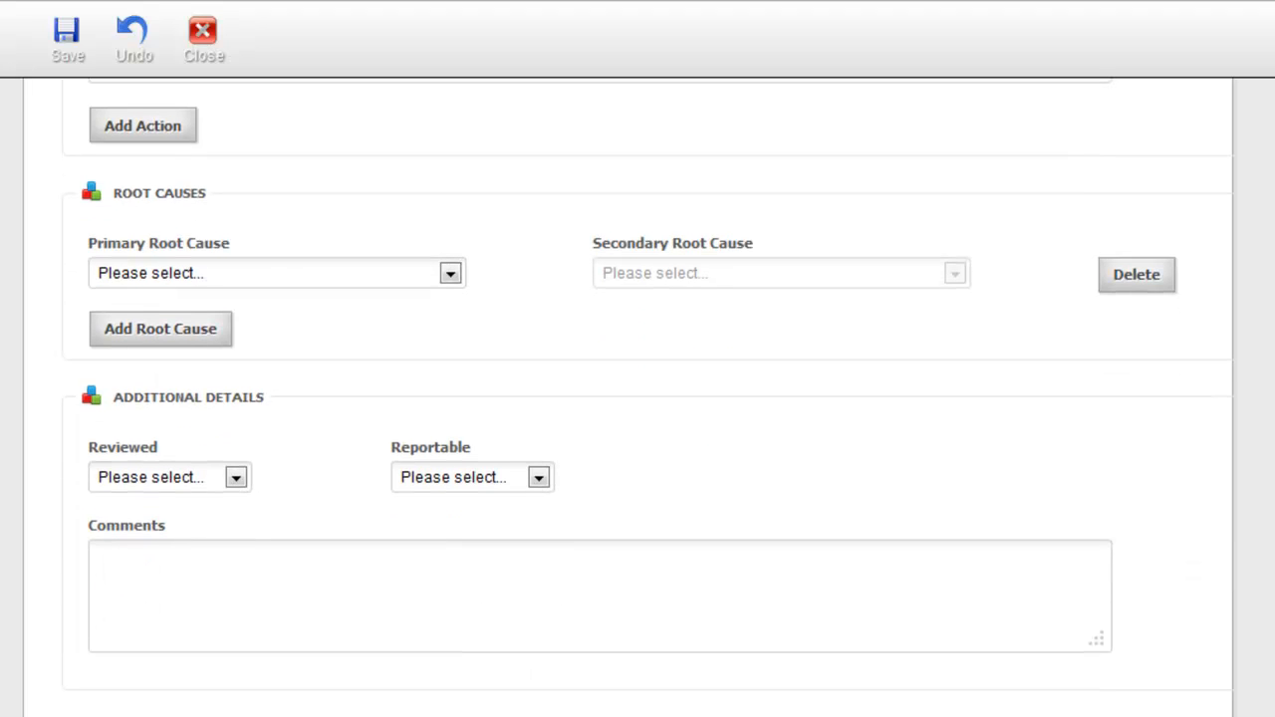
# Mark the incident as reviewed and reportable, both Yes, and select Agency 1 as the agency
pyautogui.click(239, 480)
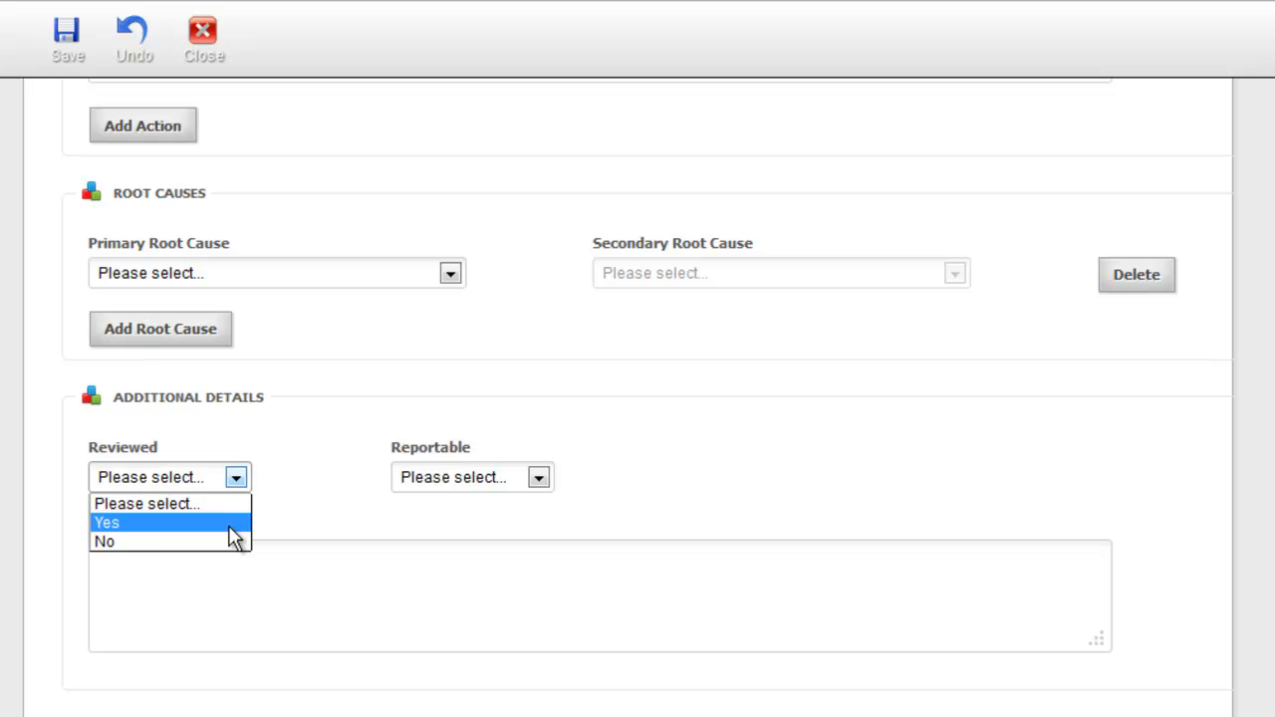
pyautogui.click(230, 526)
pyautogui.click(545, 481)
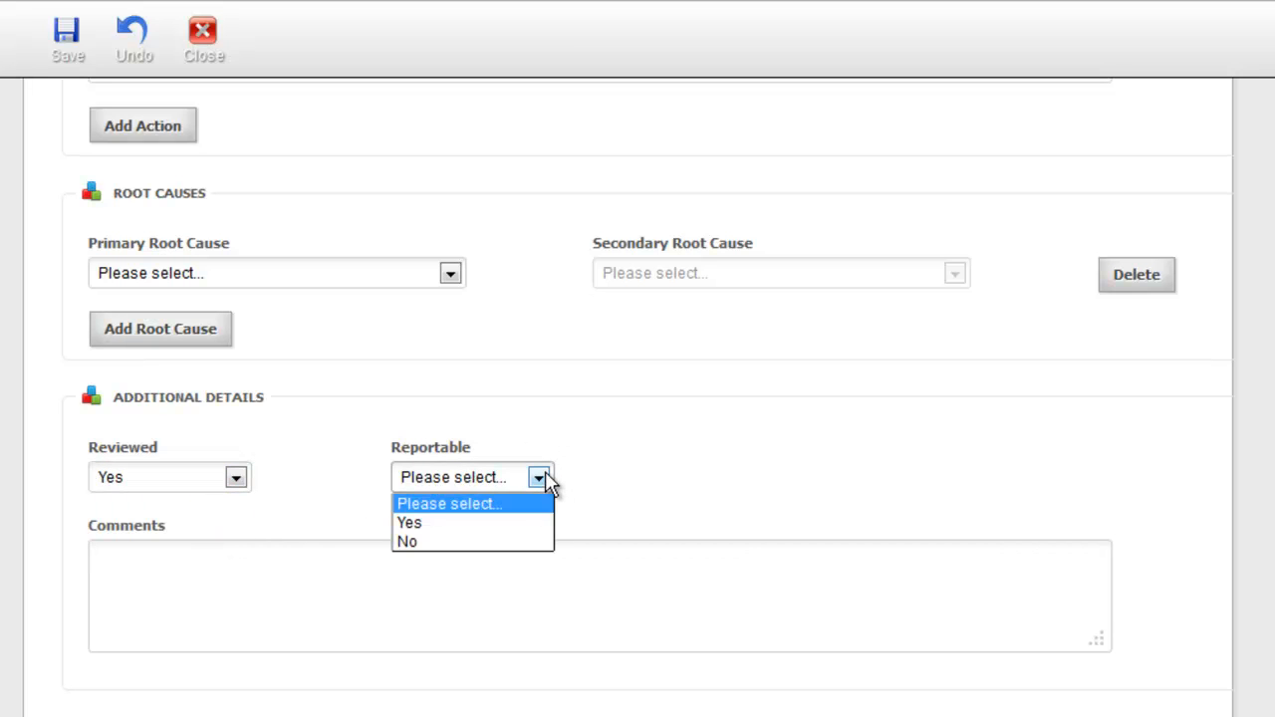
pyautogui.click(539, 528)
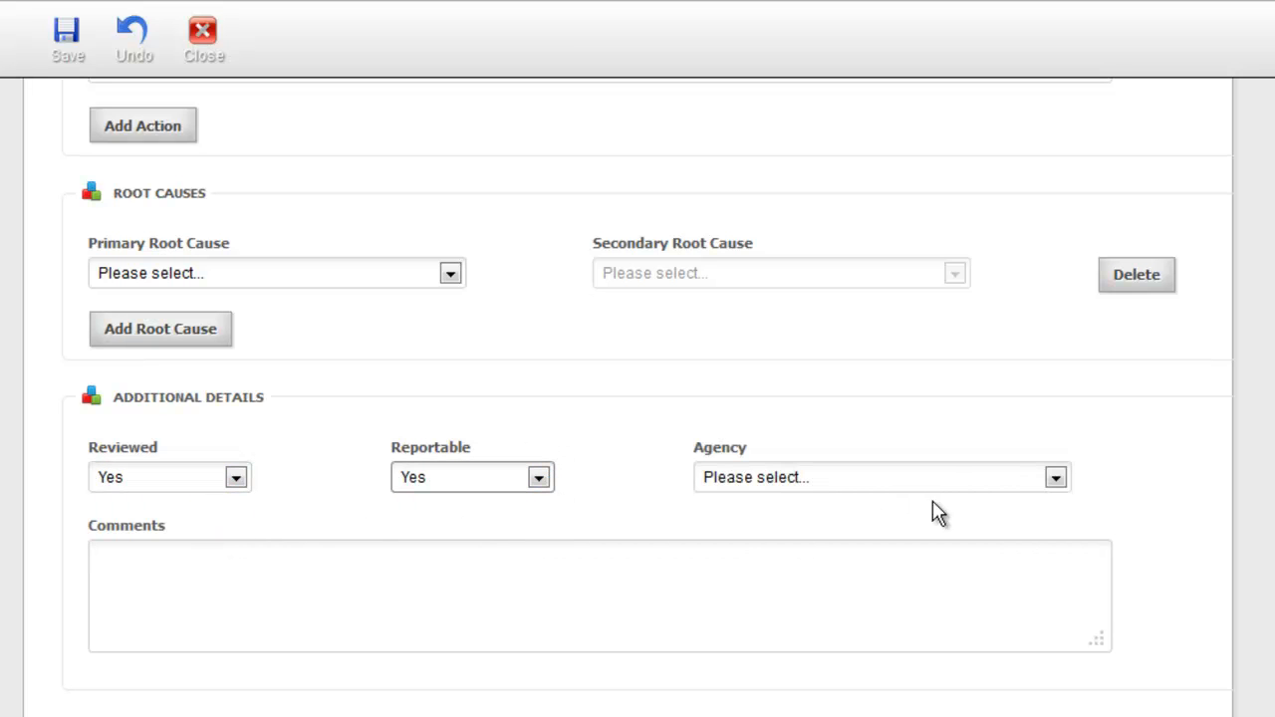
pyautogui.click(1058, 484)
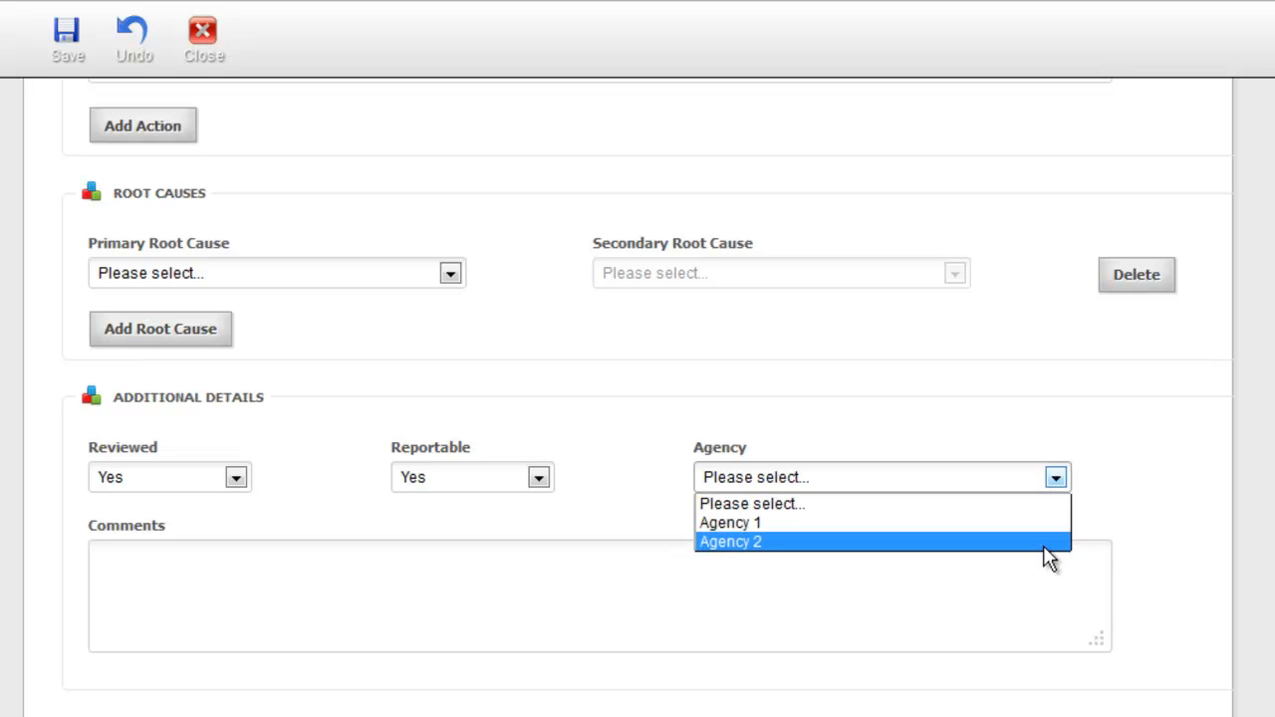
pyautogui.click(416, 602)
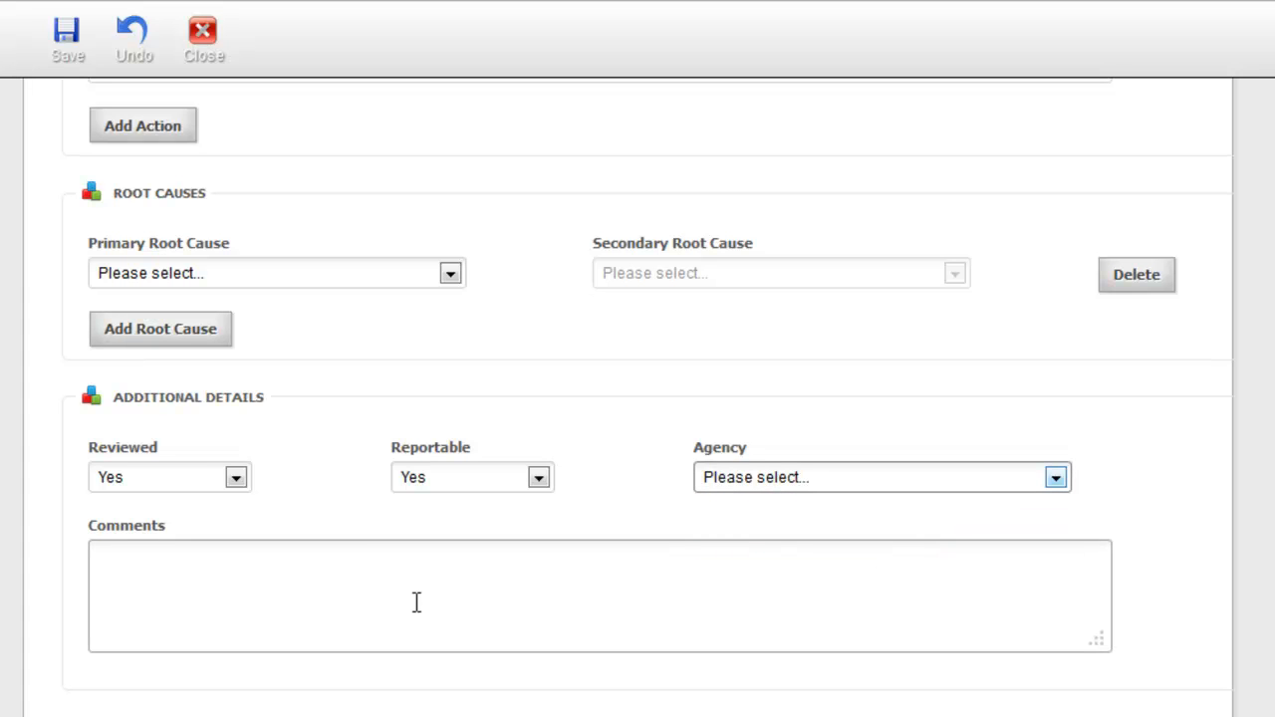
pyautogui.click(316, 579)
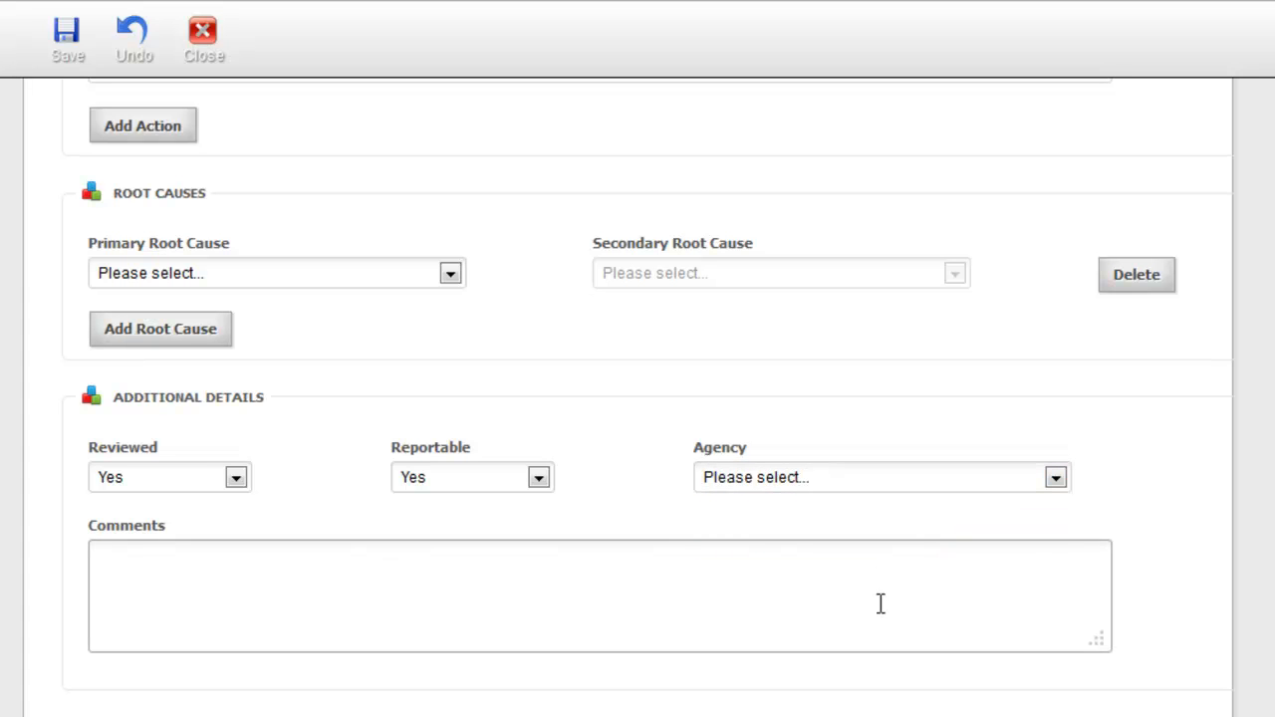
pyautogui.click(1056, 481)
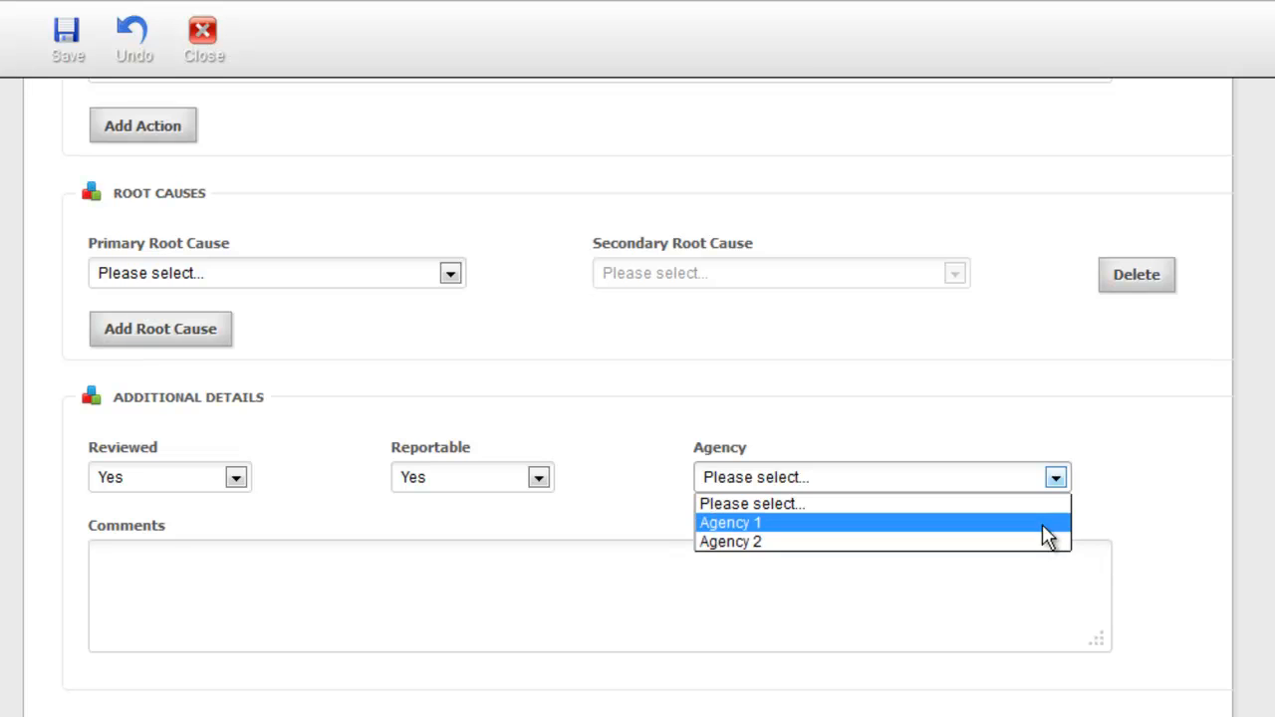
pyautogui.click(1045, 526)
# Enter the additional comment "HSE informed and a visit arranged for ....... Date" and try to save the incident
pyautogui.click(380, 591)
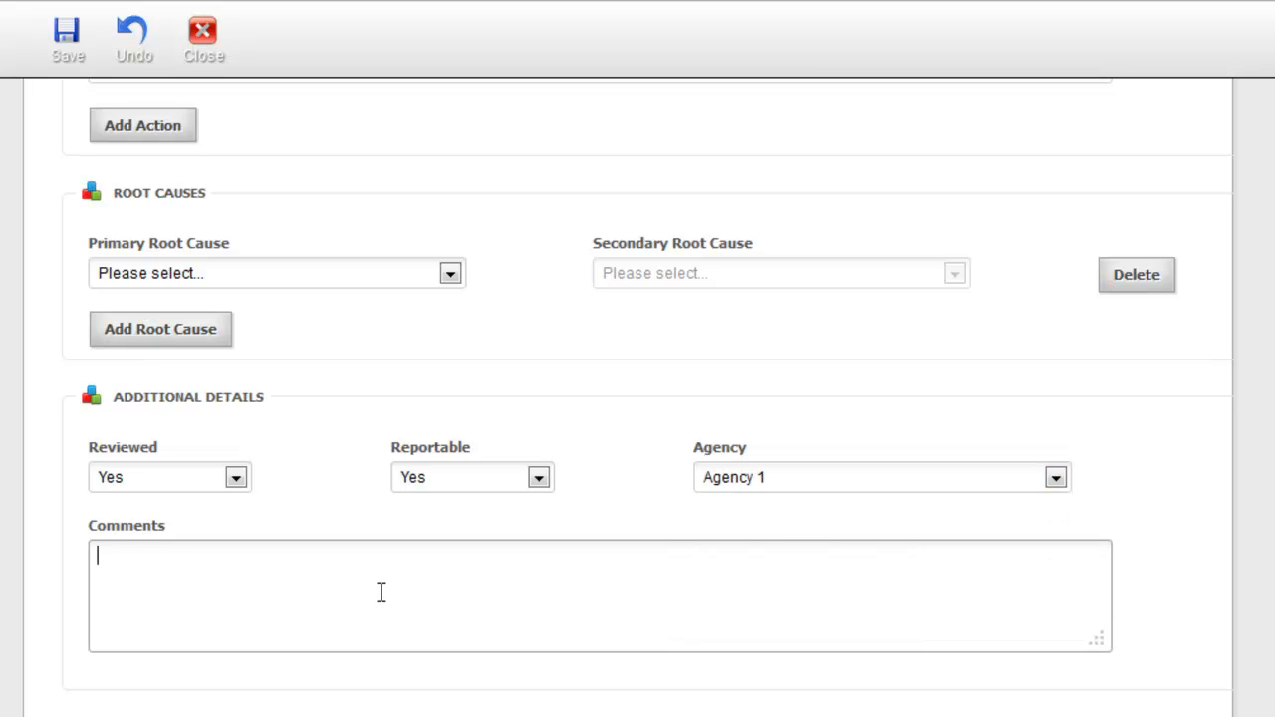
pyautogui.write('HSE informed')
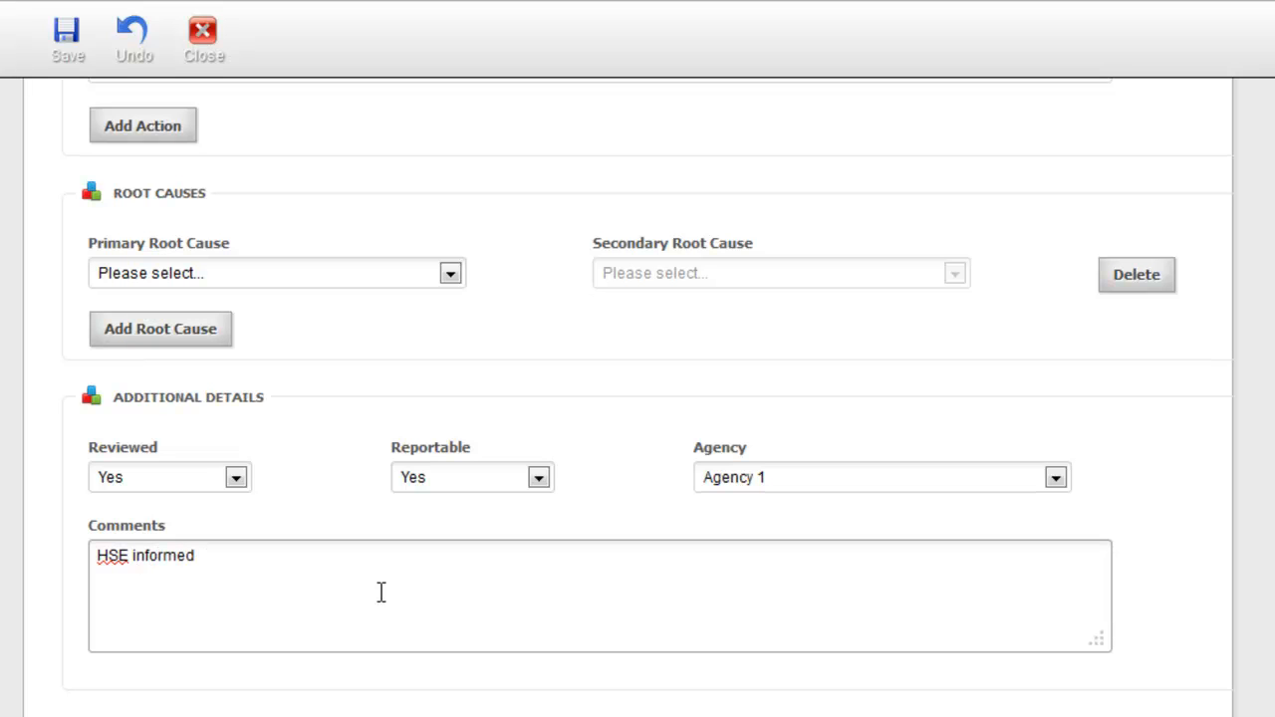
pyautogui.write(' and a visit arranged for ')
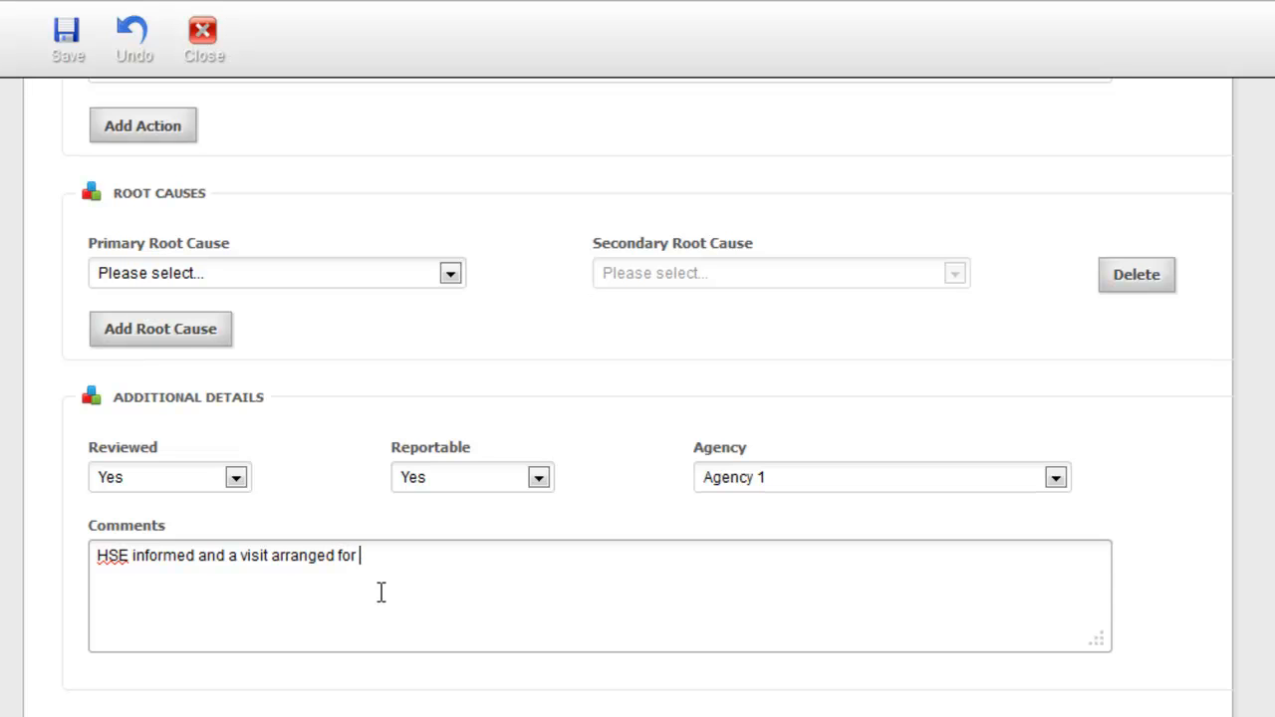
pyautogui.write('...... Date')
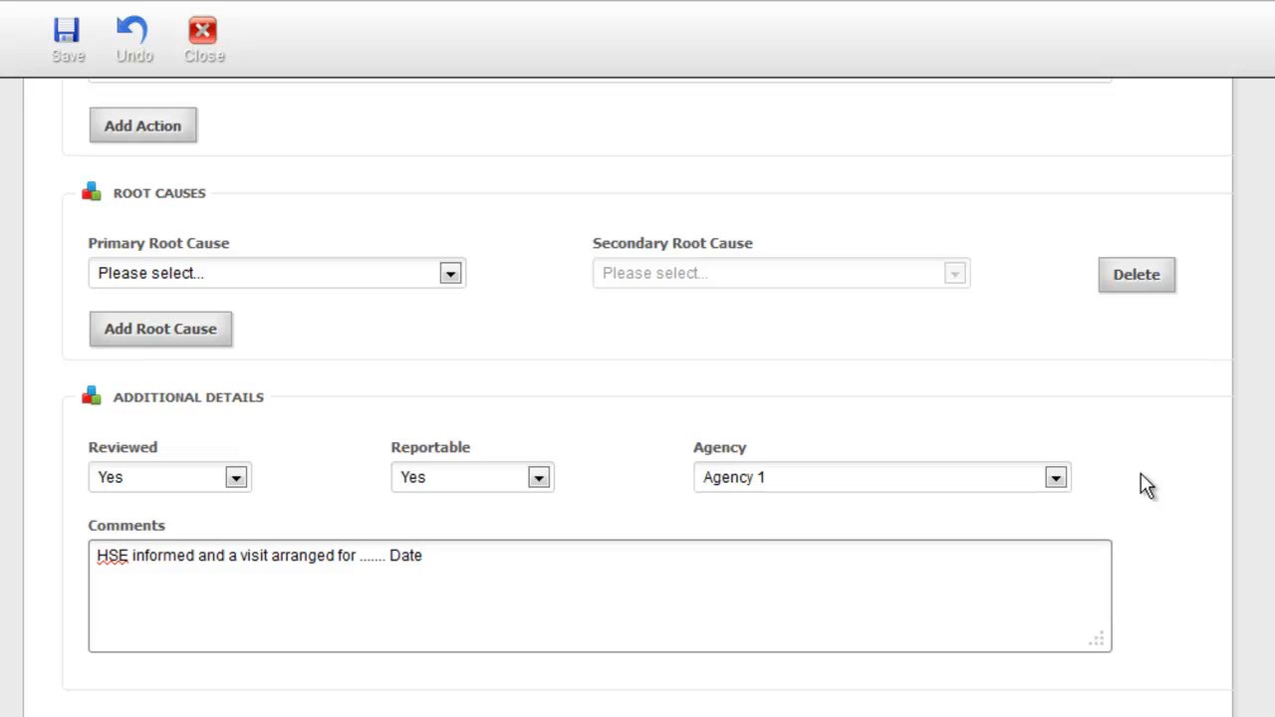
pyautogui.scroll(20, 638, 398)
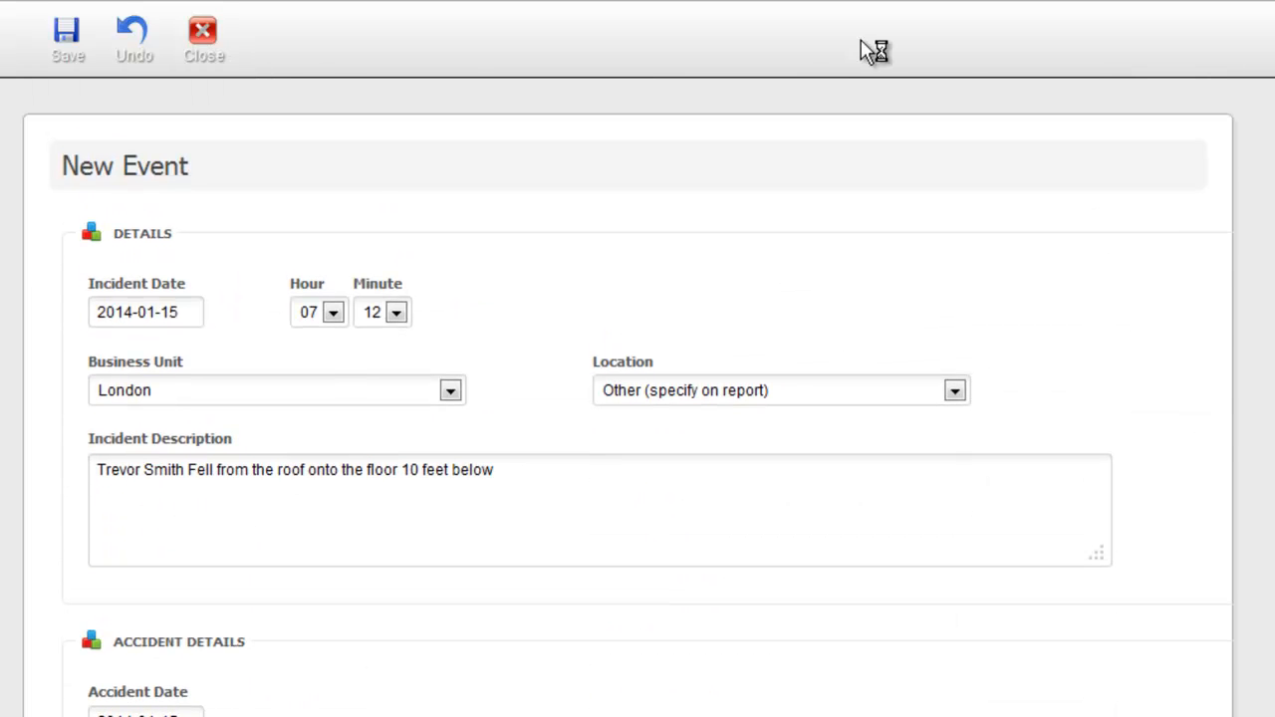
pyautogui.click(66, 40)
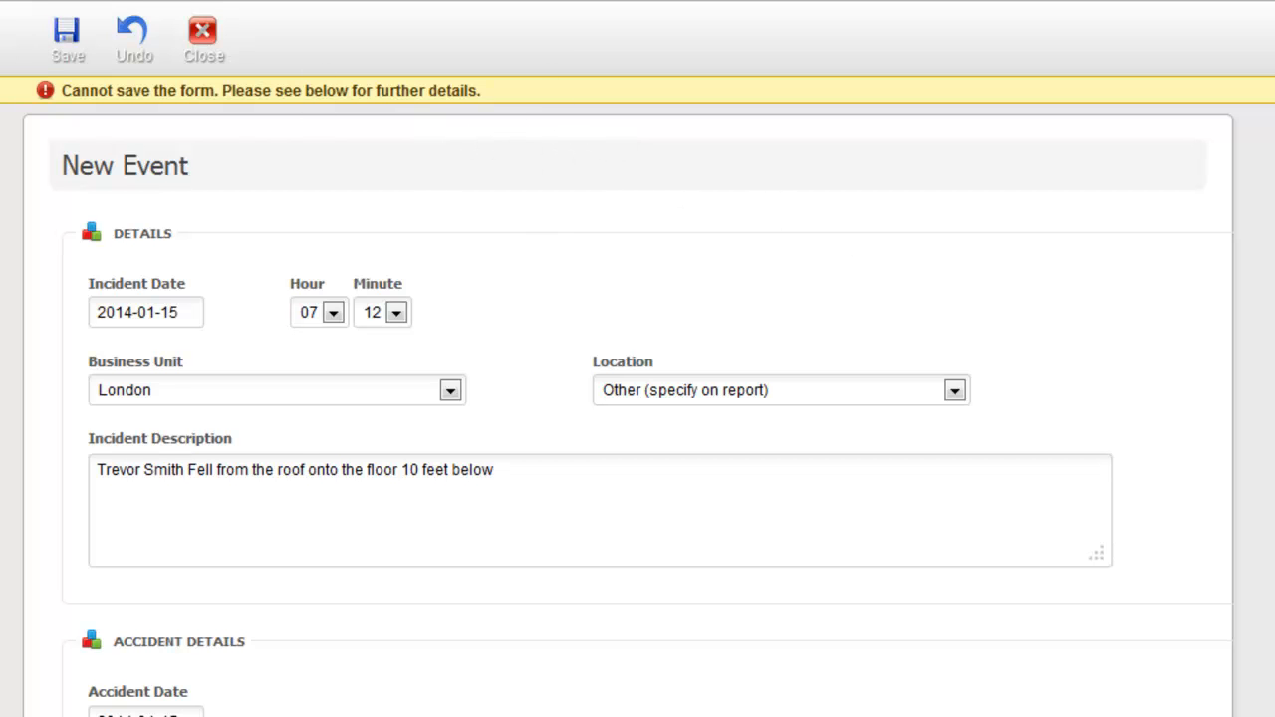
# Reassign the cable ties action to the second person in the list
pyautogui.scroll(-10, 638, 399)
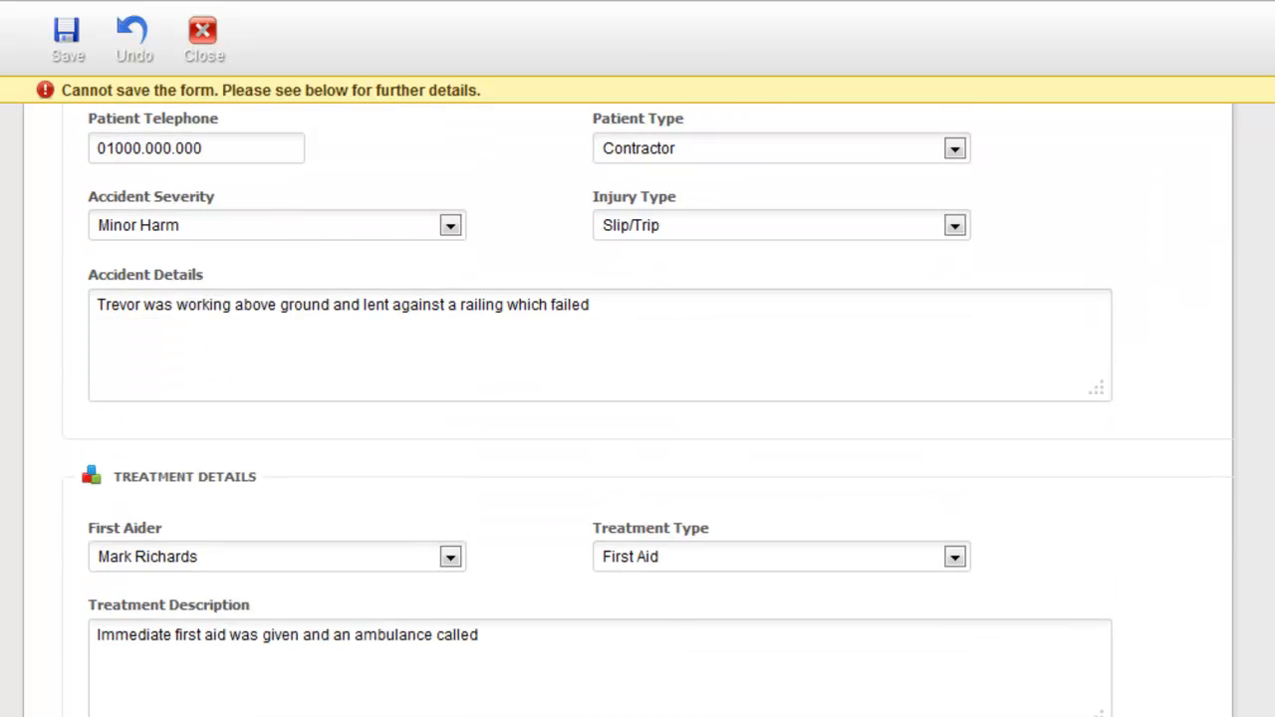
pyautogui.scroll(-6, 1014, 463)
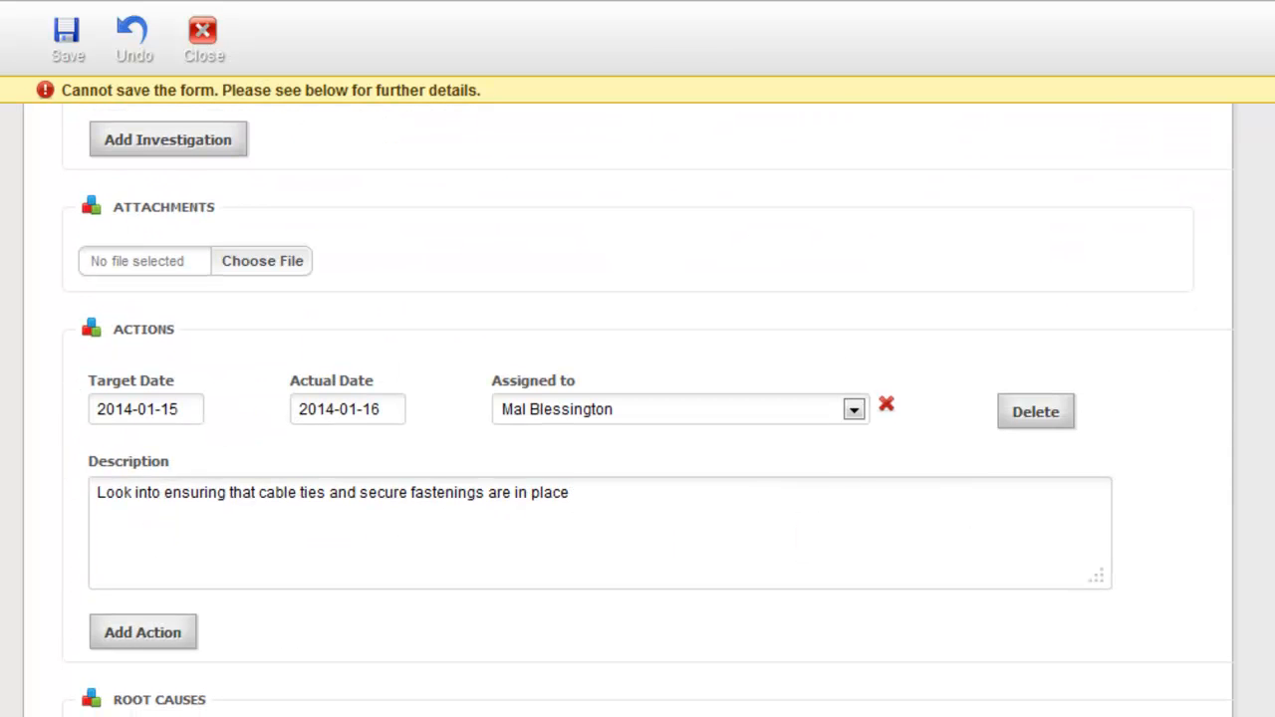
pyautogui.click(854, 411)
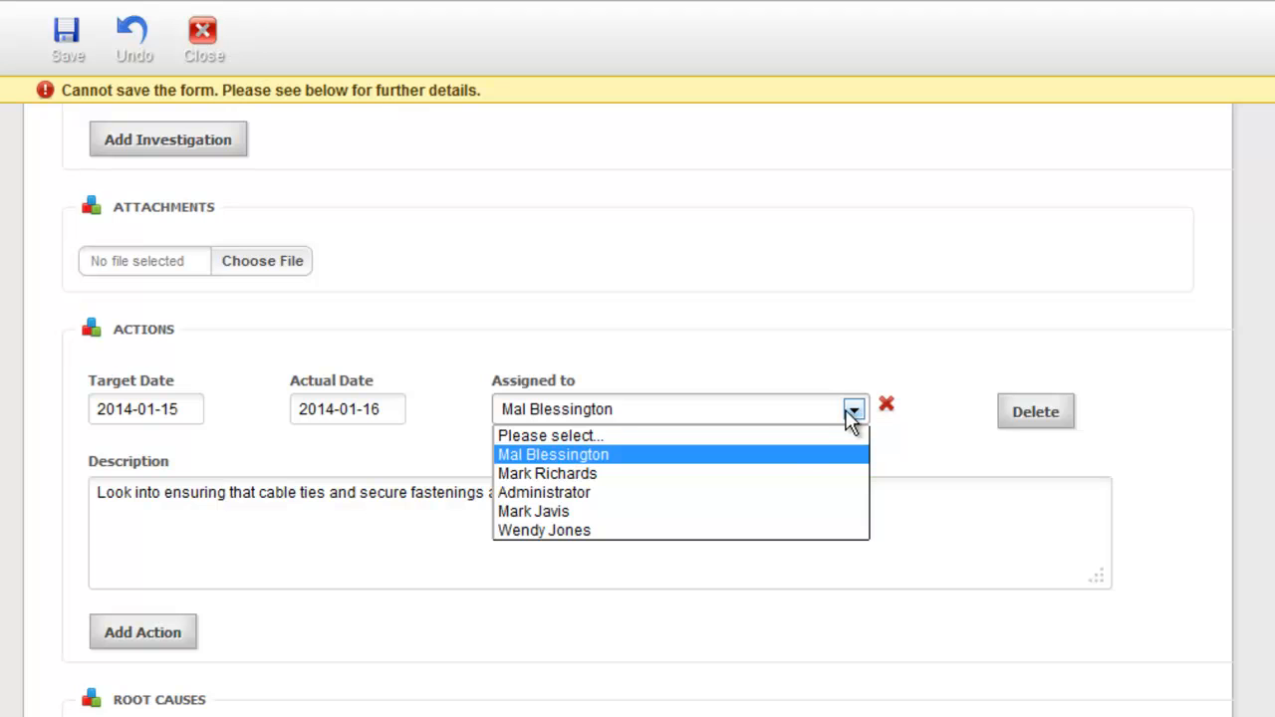
pyautogui.click(776, 477)
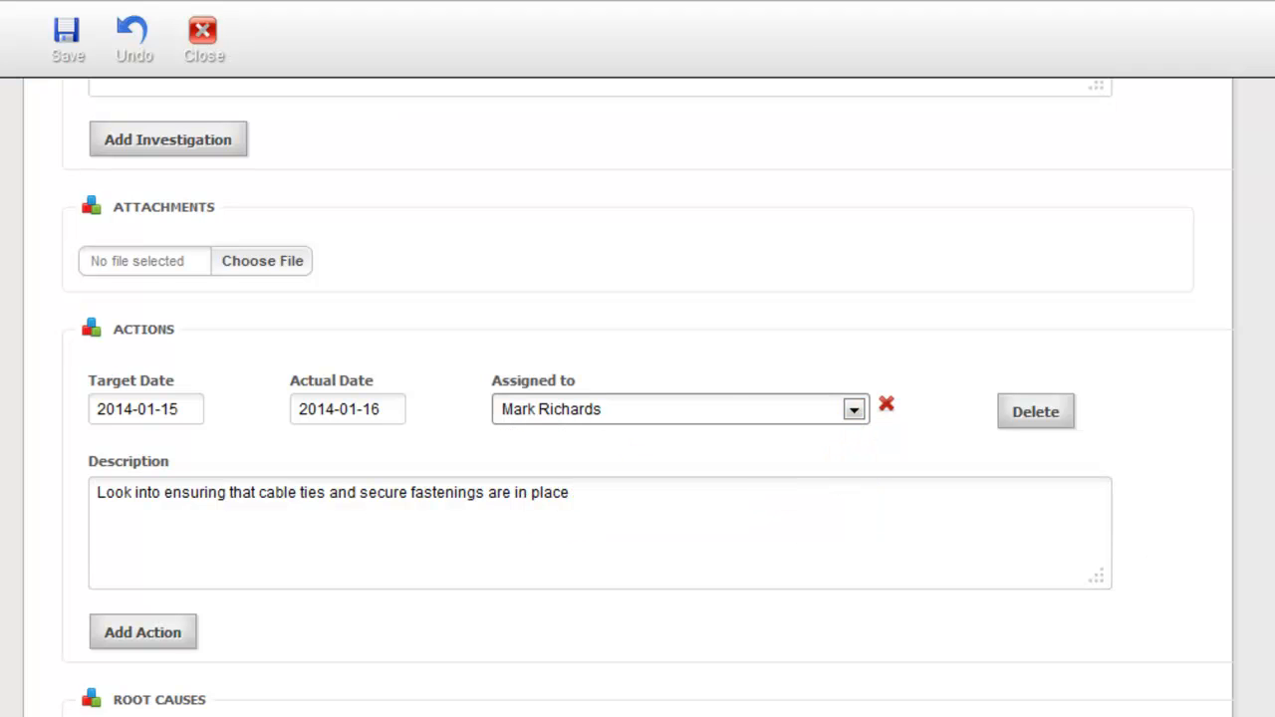
# Set the first root cause to People as primary and Inadequate Housekeeping as secondary
pyautogui.scroll(-5, 638, 399)
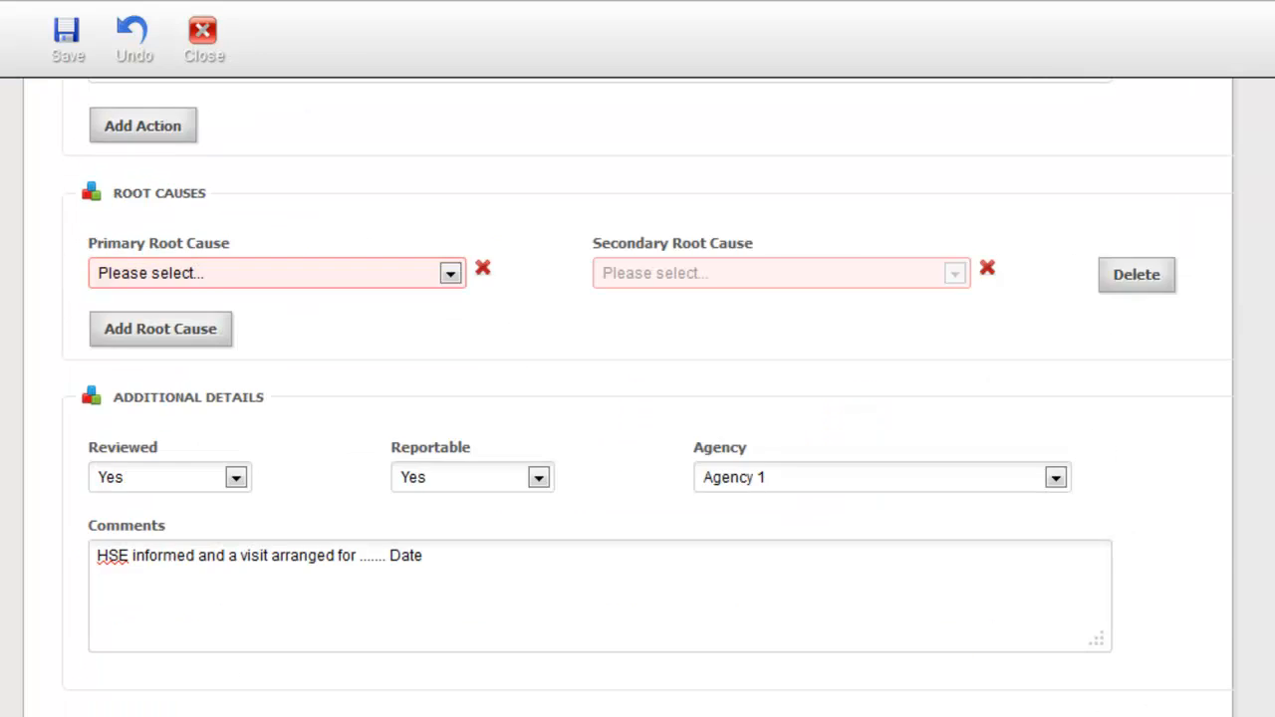
pyautogui.click(450, 277)
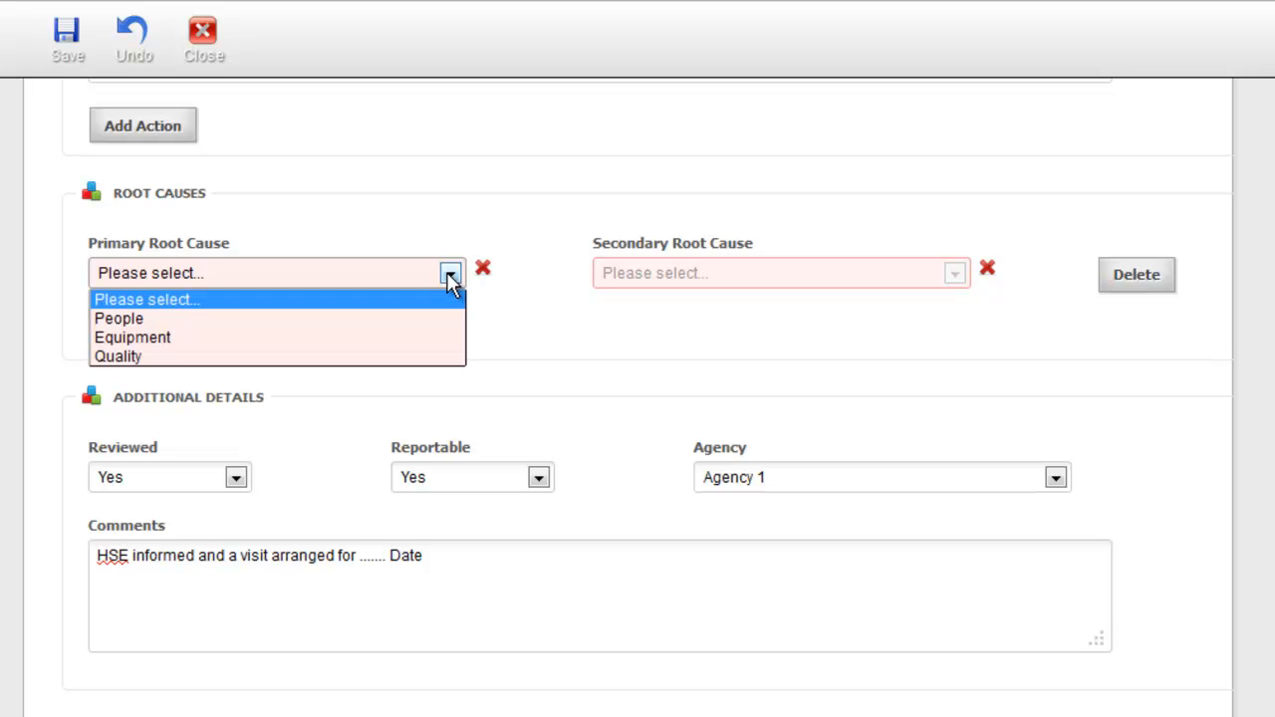
pyautogui.click(443, 319)
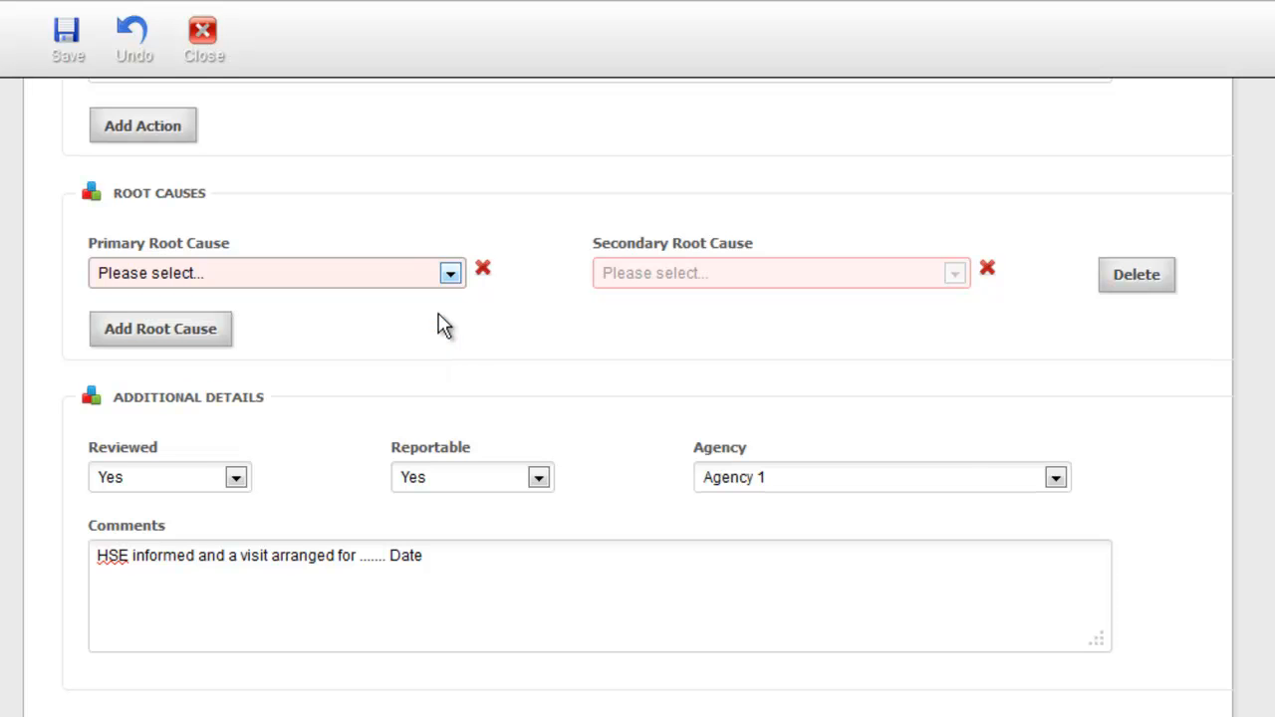
pyautogui.click(954, 275)
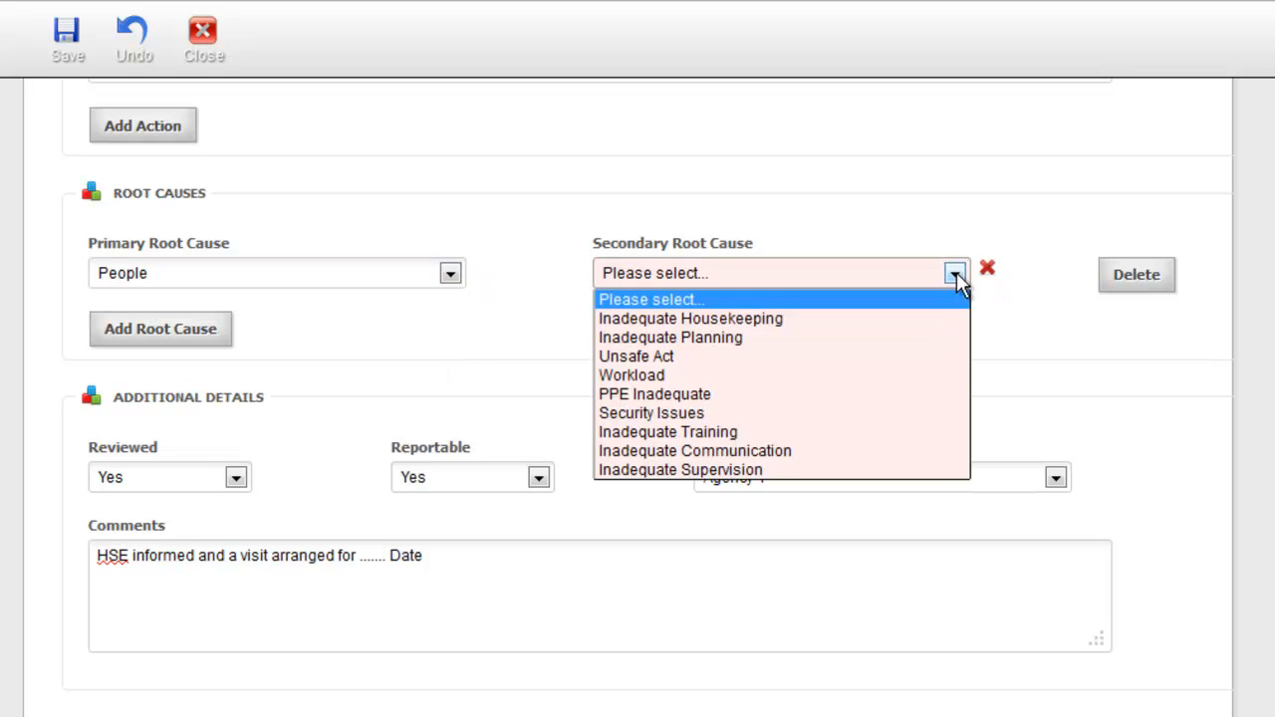
pyautogui.click(933, 318)
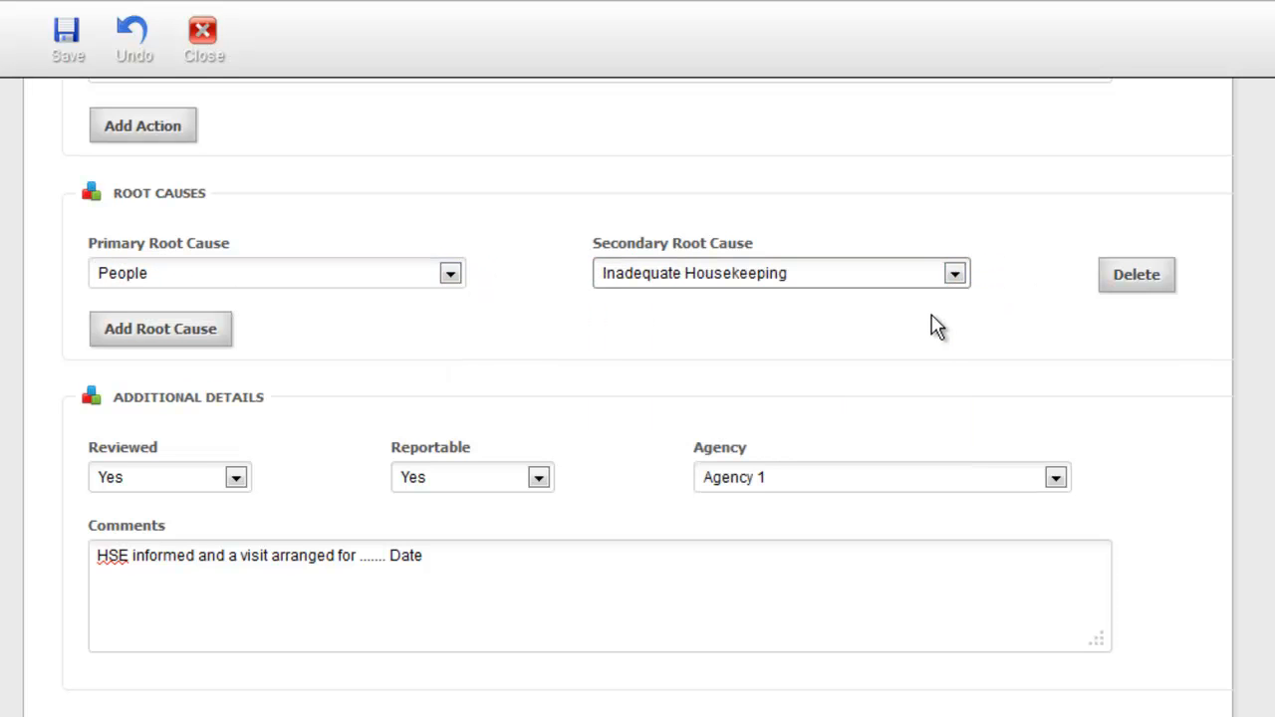
# Add a second root cause with Equipment as primary and Inadequate Process as secondary
pyautogui.click(206, 342)
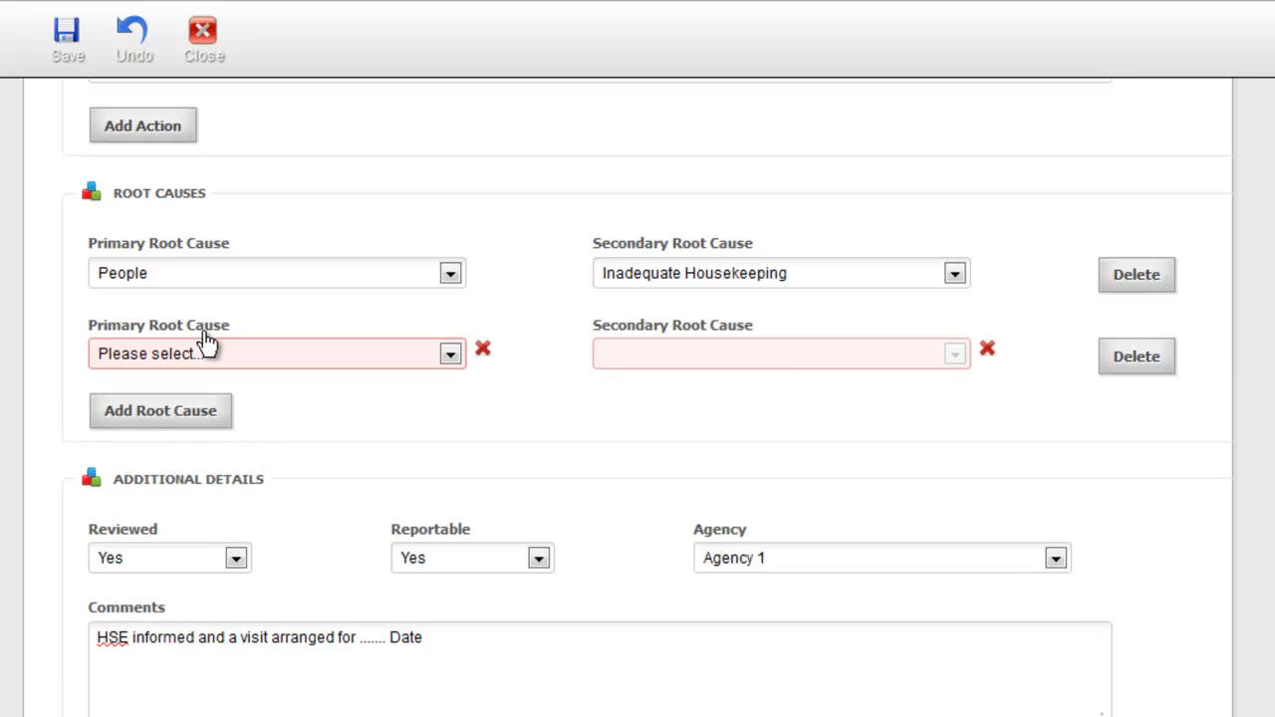
pyautogui.click(453, 356)
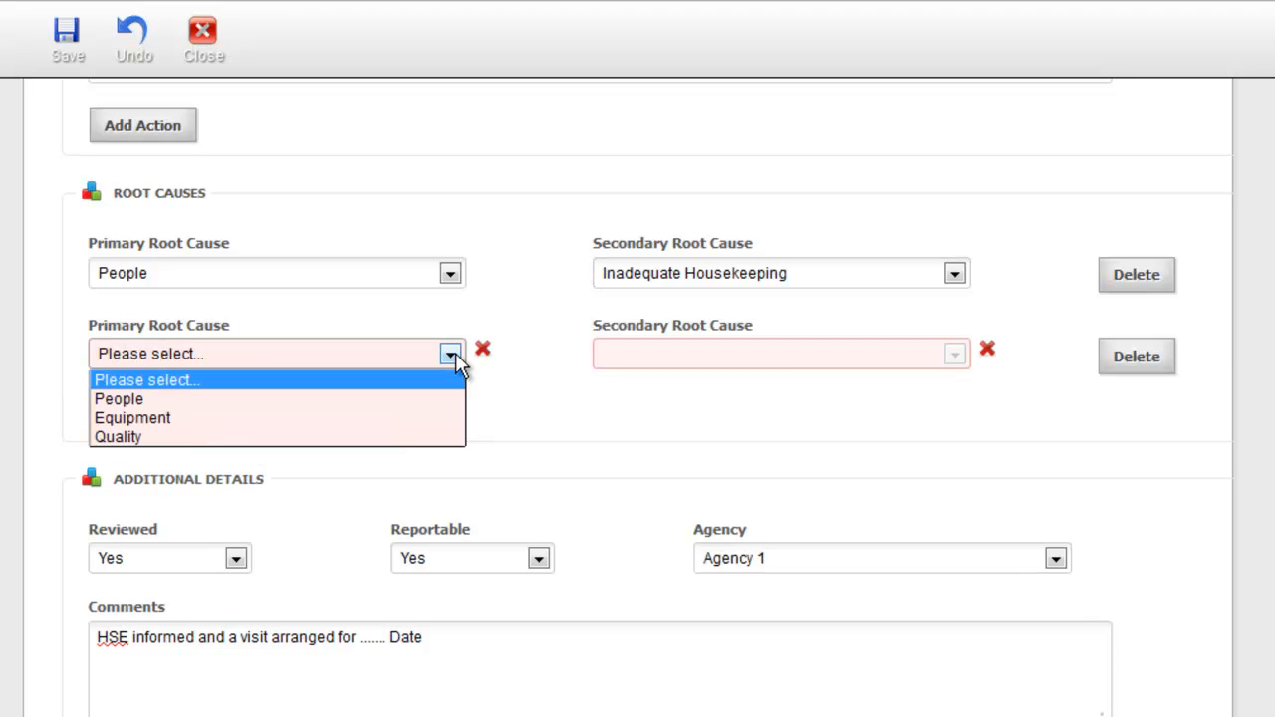
pyautogui.click(449, 417)
pyautogui.click(955, 356)
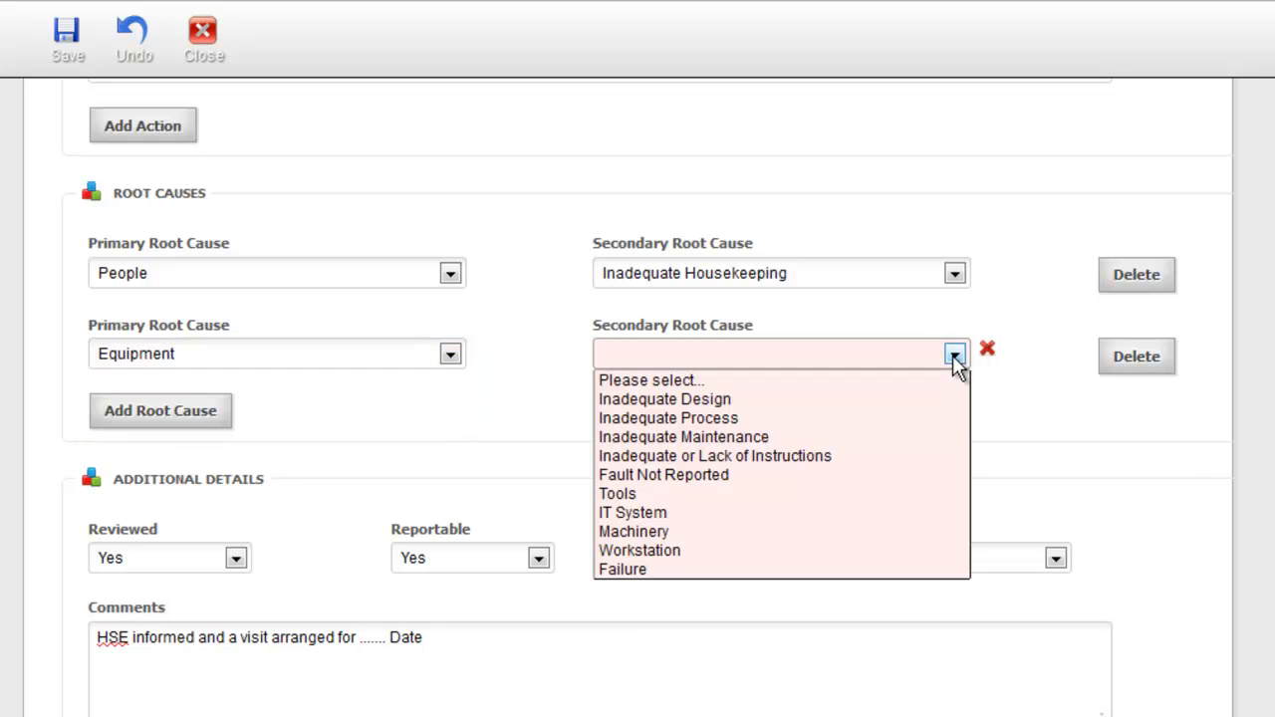
pyautogui.click(944, 419)
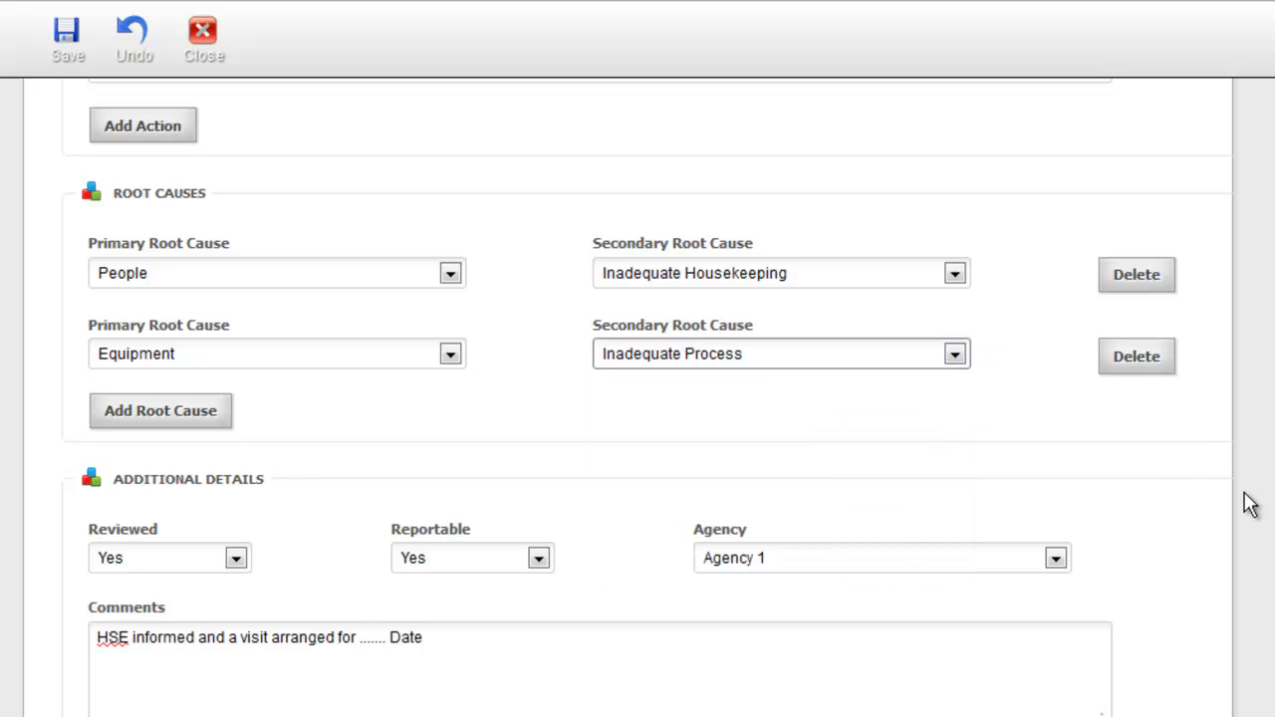
# Save the completed incident form and close it
pyautogui.scroll(15, 637, 399)
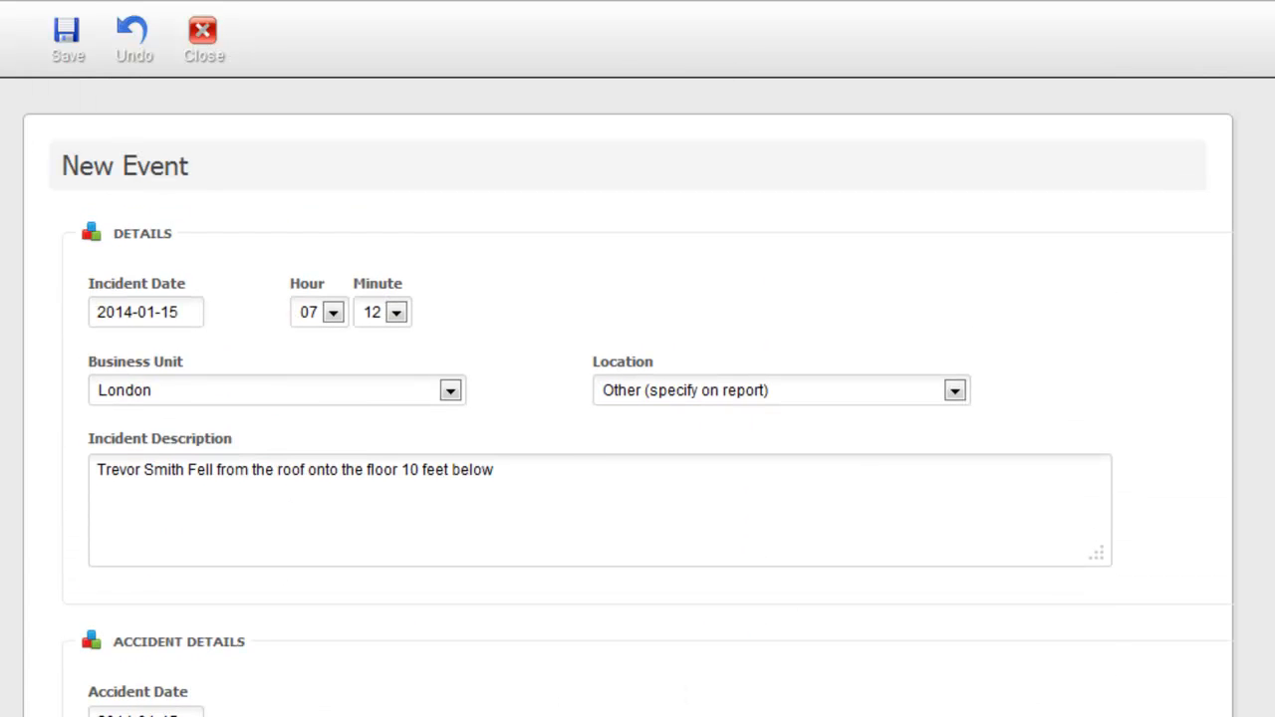
pyautogui.click(62, 44)
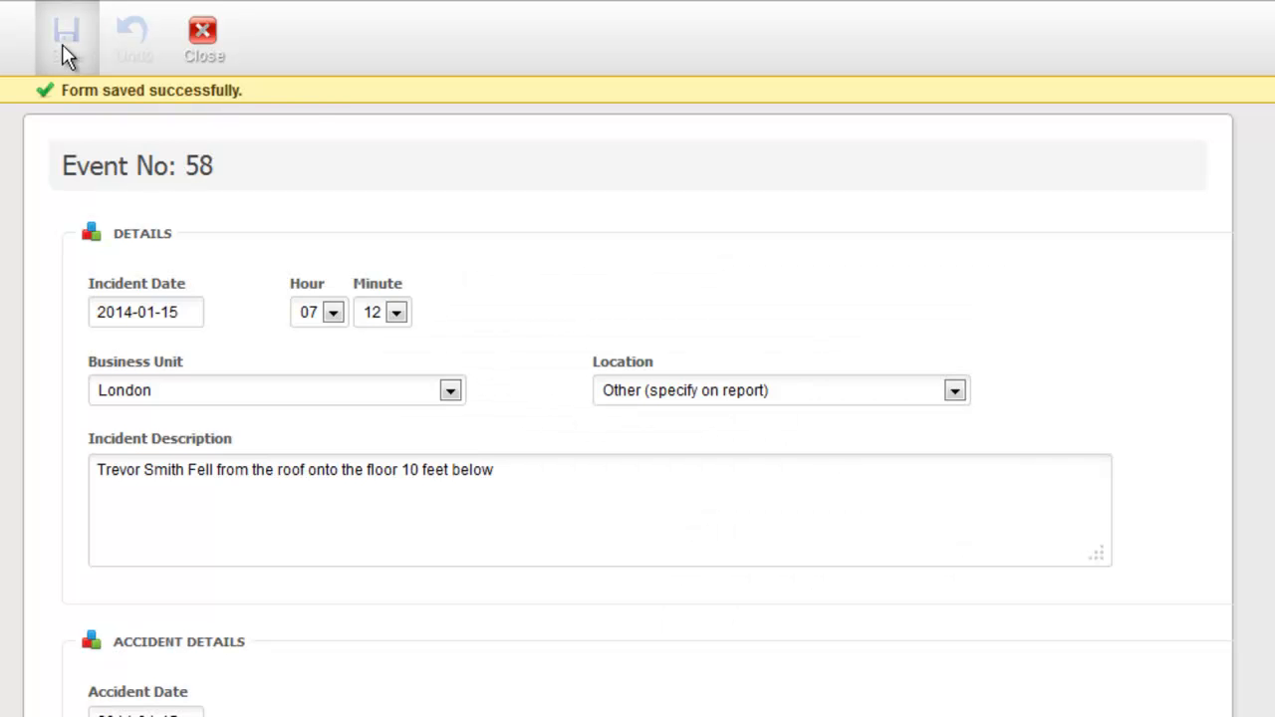
pyautogui.click(209, 52)
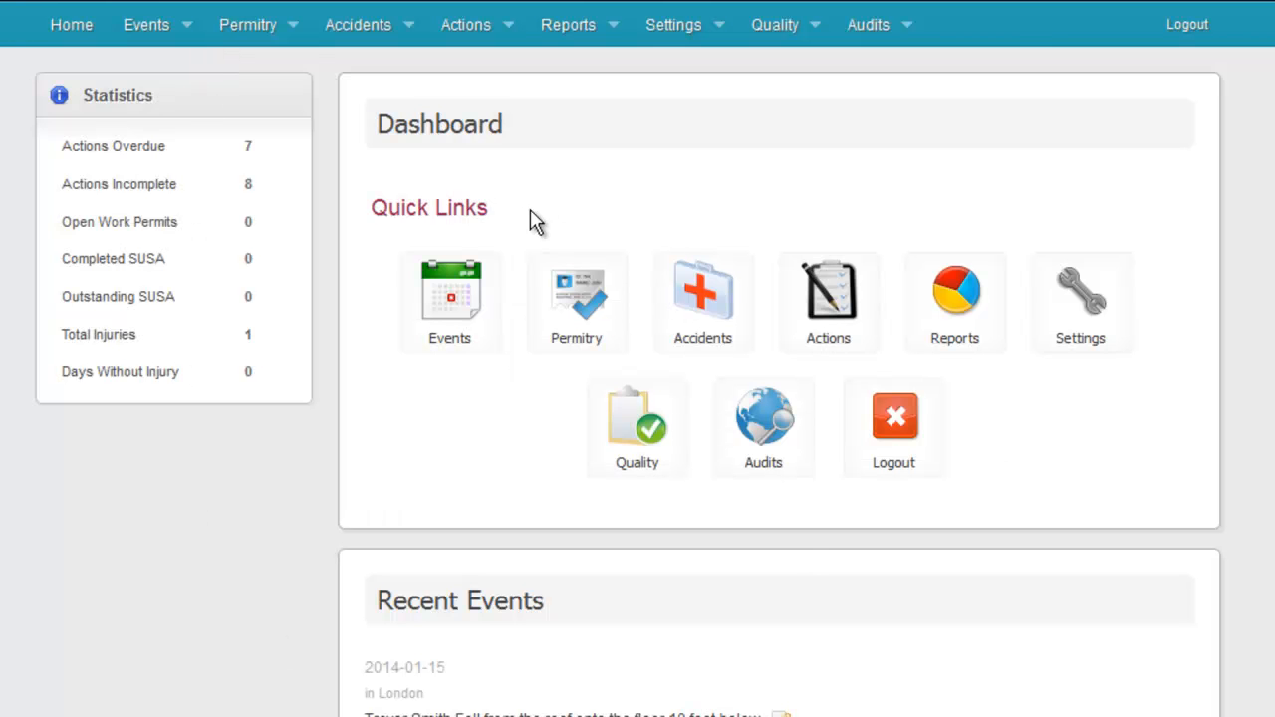
# Go to the event search and view the London incident with injury dated 2014-01-15
pyautogui.moveTo(187, 29)
pyautogui.click(181, 66)
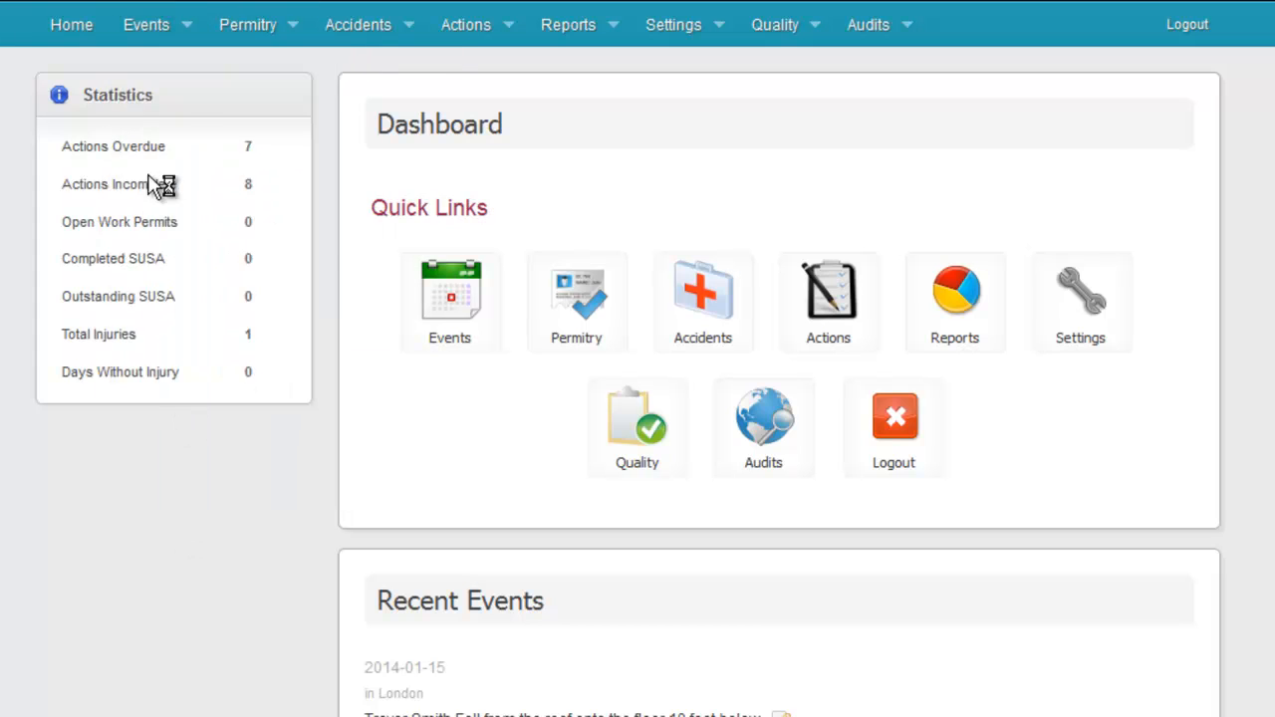
pyautogui.moveTo(149, 25)
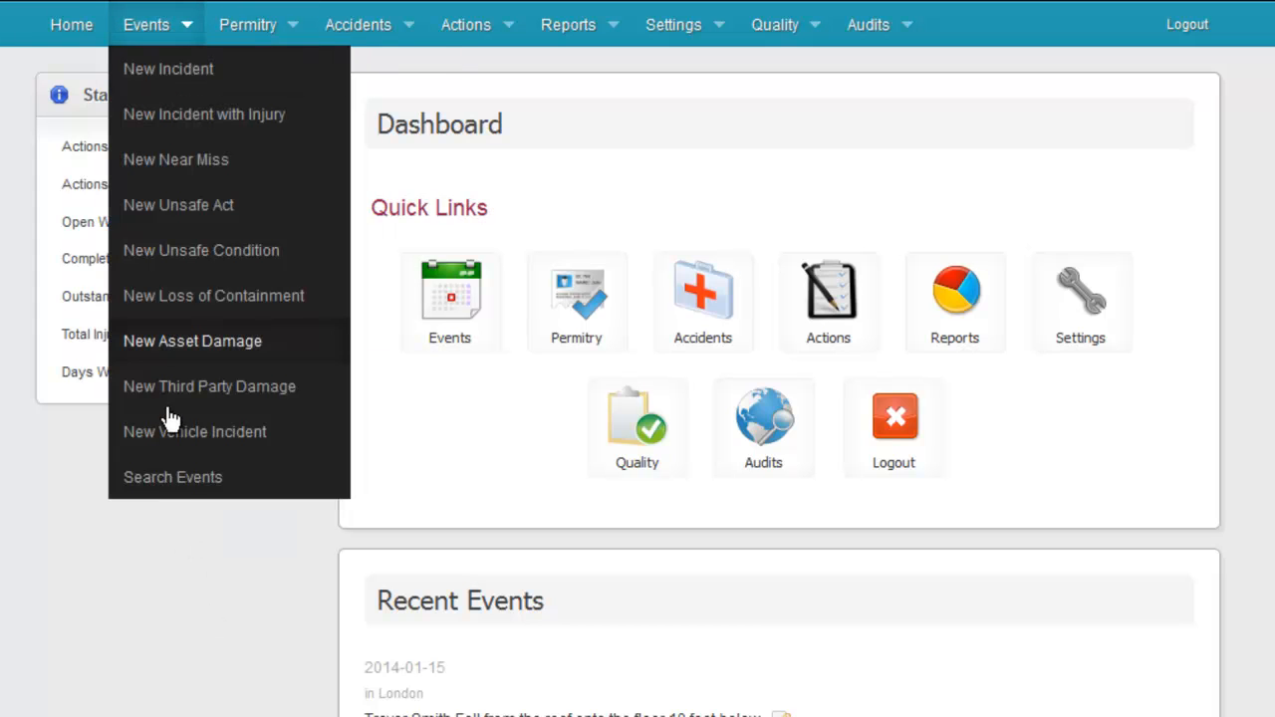
pyautogui.click(173, 480)
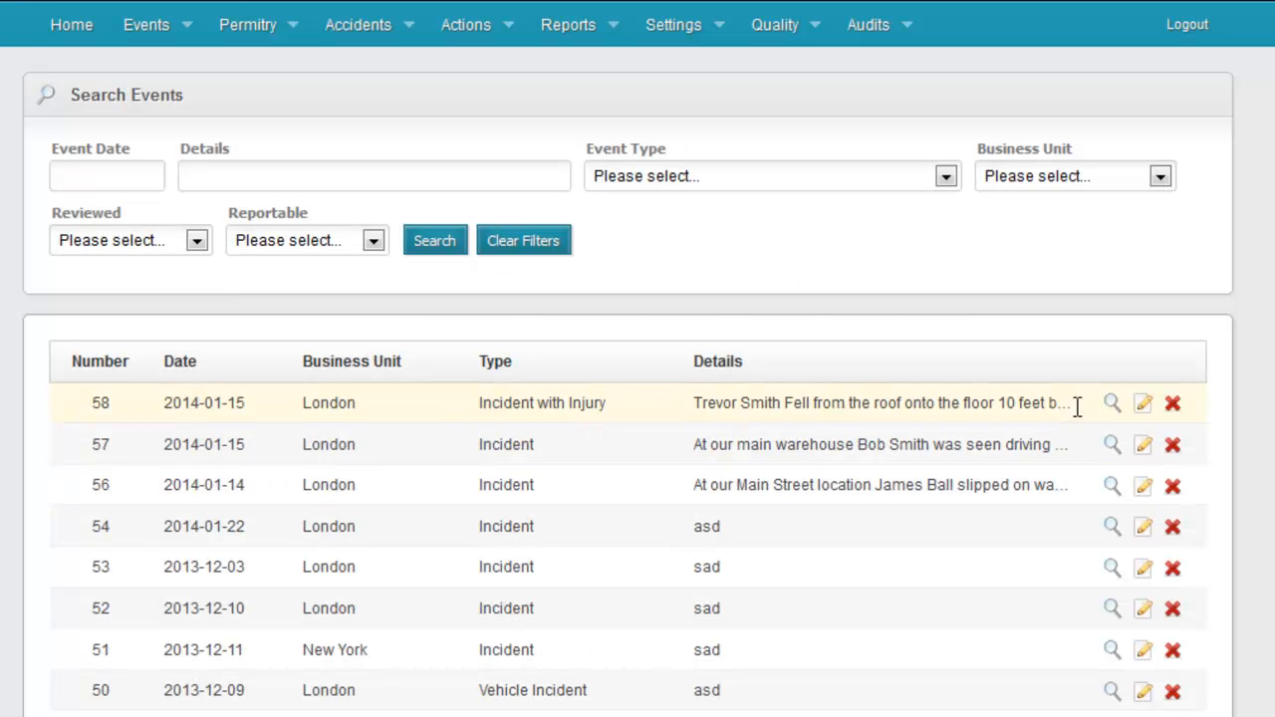
pyautogui.click(1112, 404)
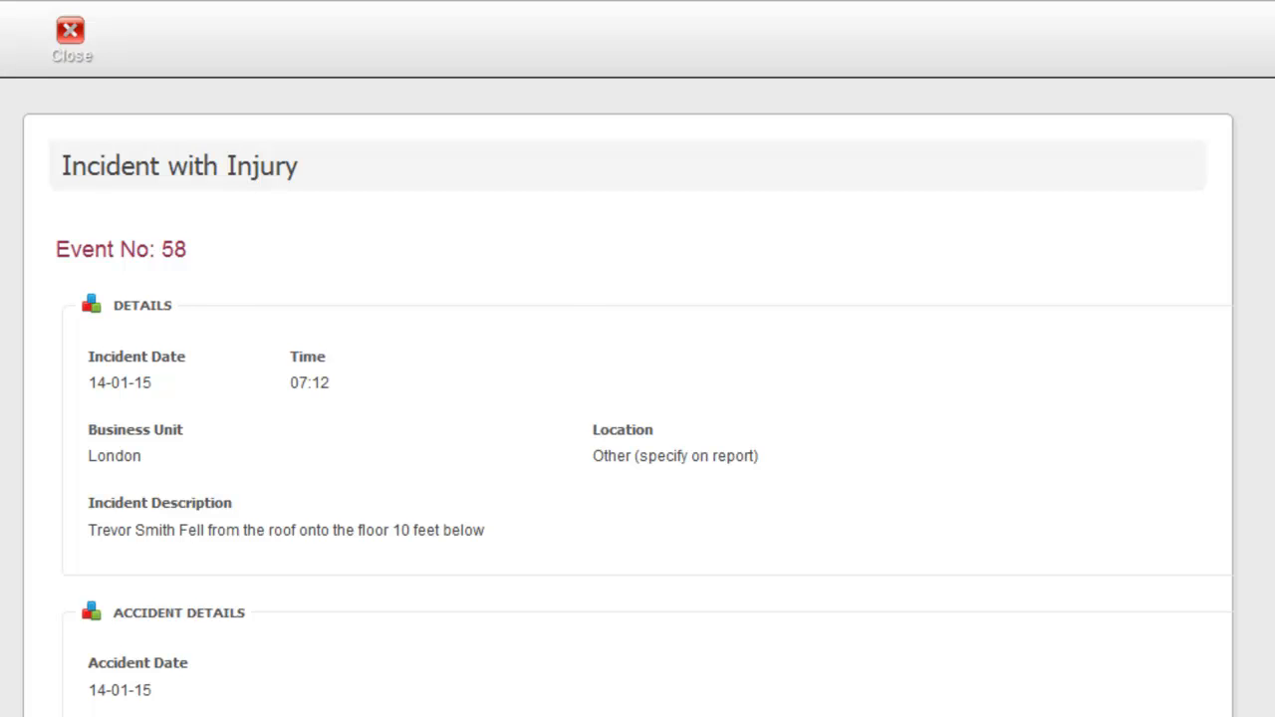
# Look through the incident's read-only record, close it and return to the dashboard
pyautogui.scroll(-5, 647, 398)
pyautogui.scroll(-4, 648, 399)
pyautogui.scroll(-4, 647, 399)
pyautogui.scroll(12, 648, 398)
pyautogui.click(72, 33)
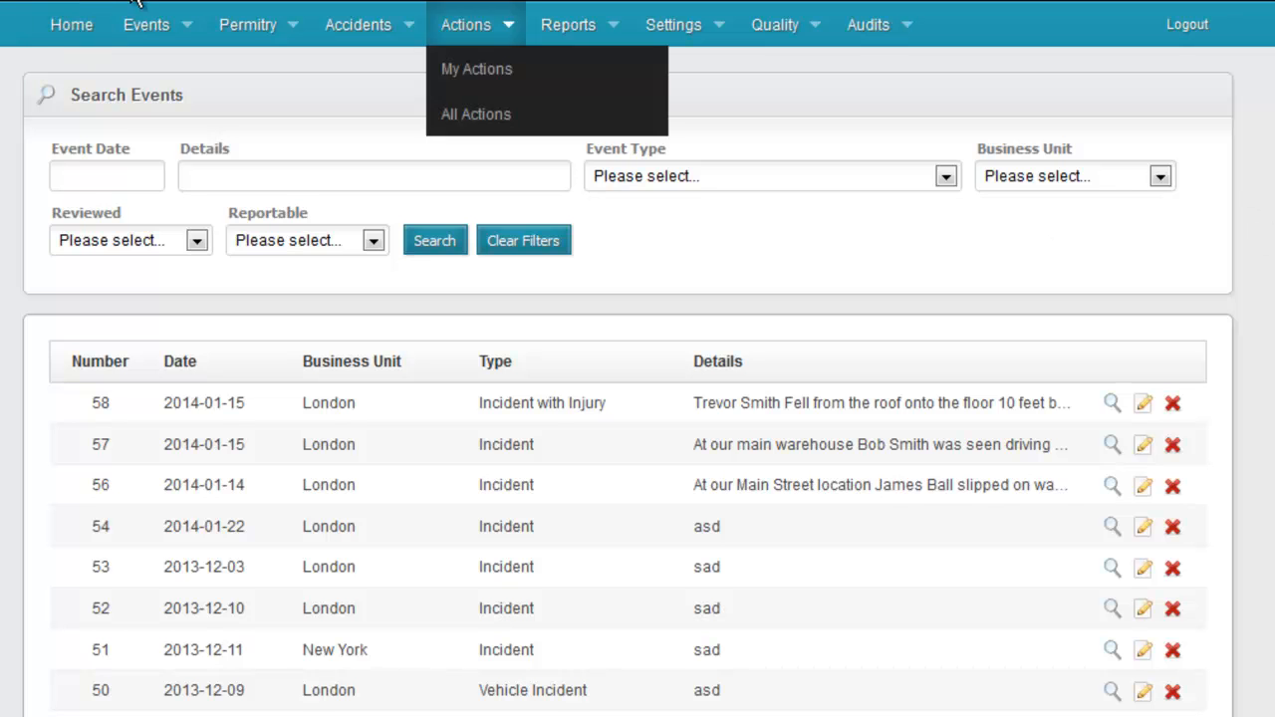
pyautogui.click(64, 31)
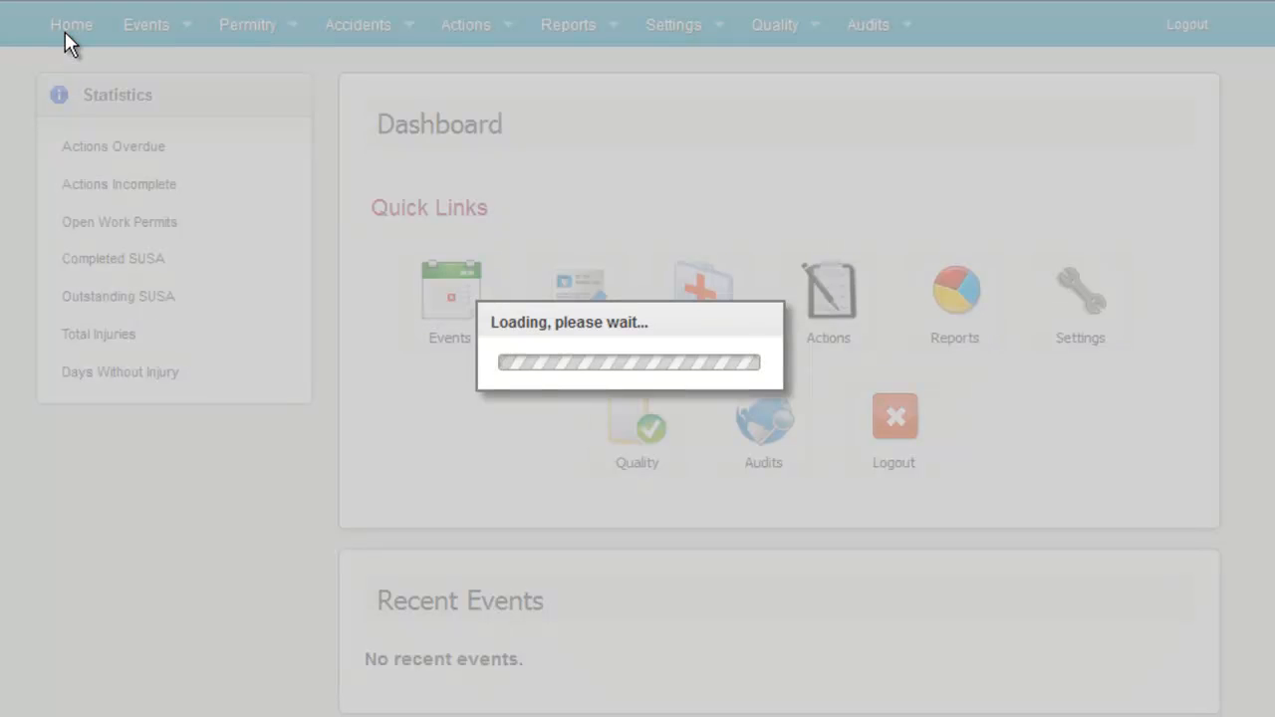